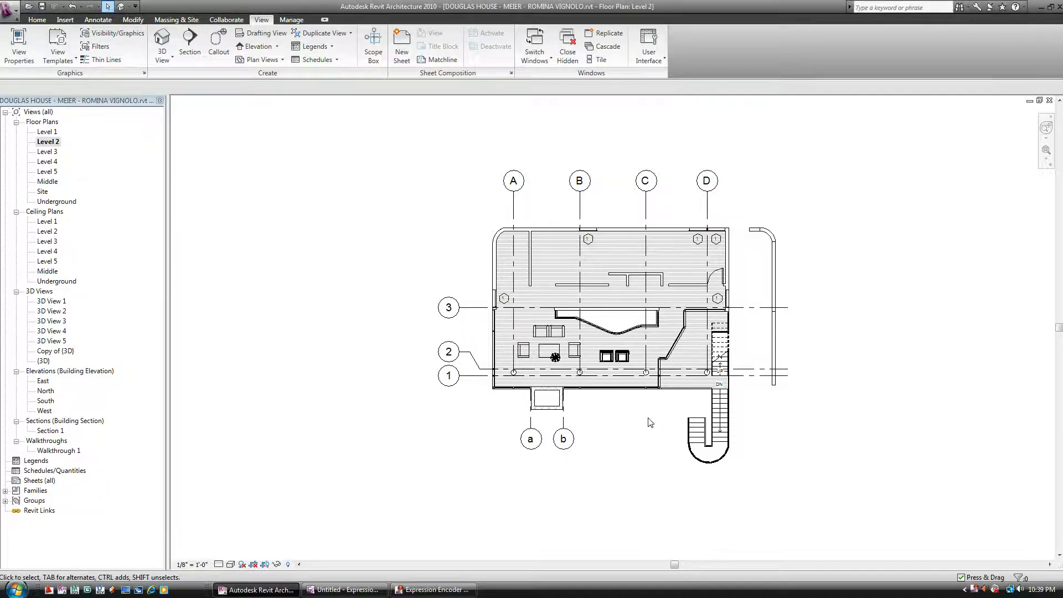
# Zoom and pan the Level 2 plan so the whole floor plan is framed
pyautogui.scroll(1, 648, 421)
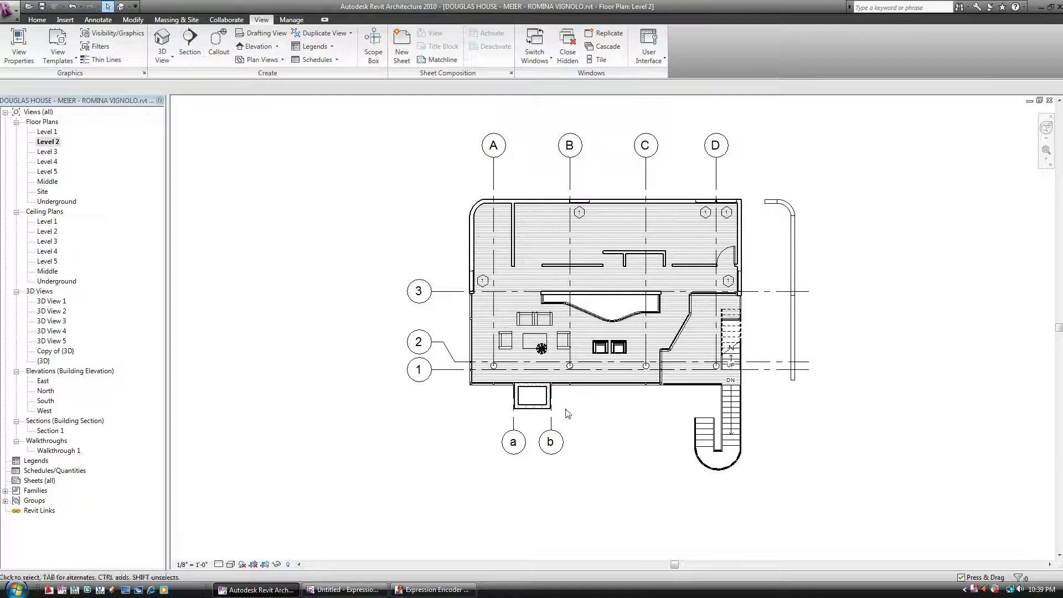
pyautogui.scroll(1, 484, 363)
pyautogui.scroll(8, 519, 342)
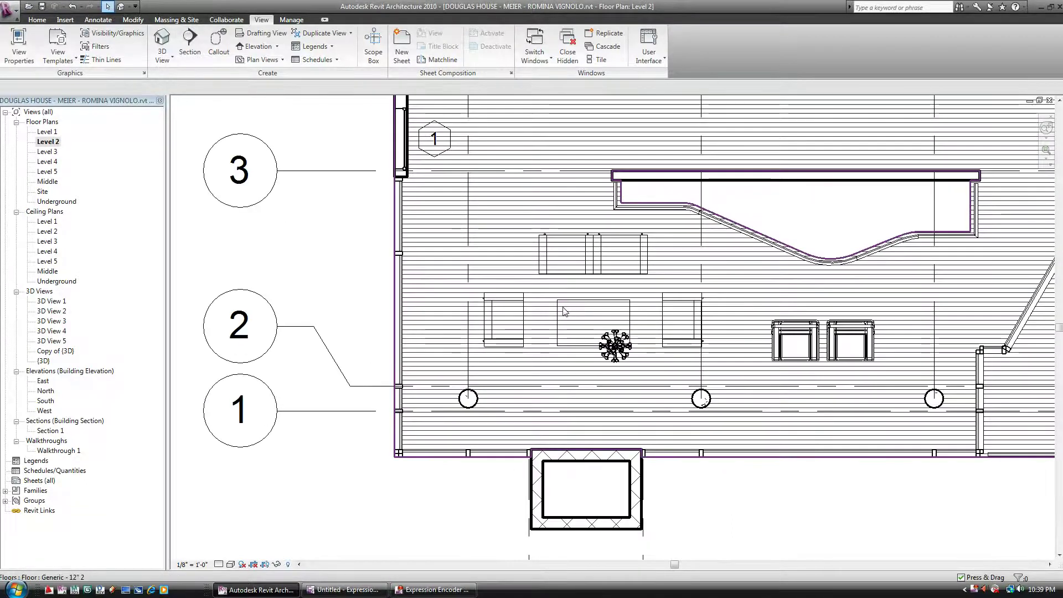
pyautogui.moveTo(570, 351); pyautogui.dragTo(552, 390, button='middle')
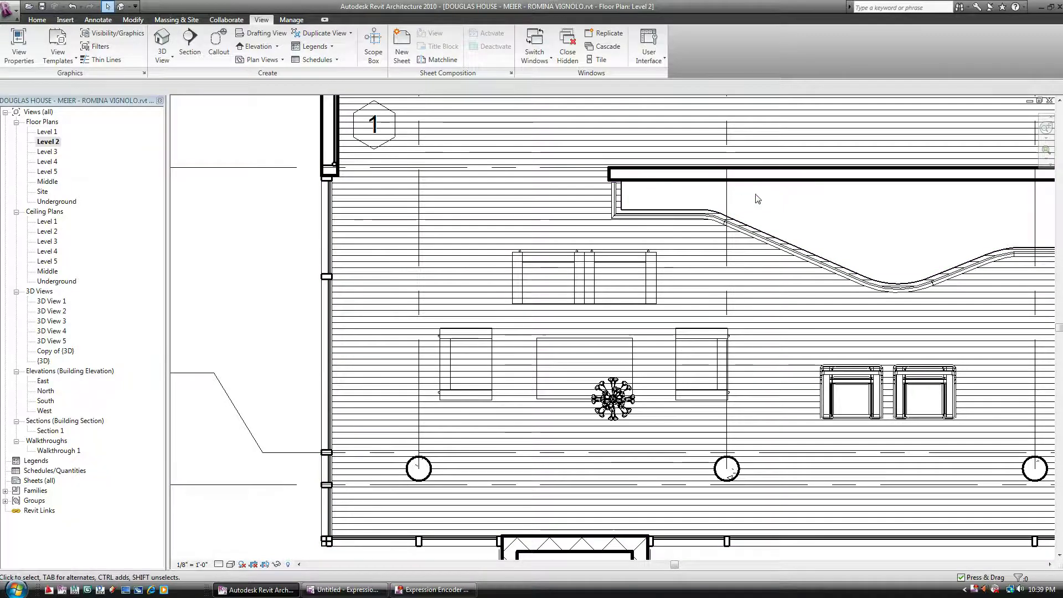
pyautogui.scroll(-4, 711, 240)
pyautogui.scroll(-3, 697, 304)
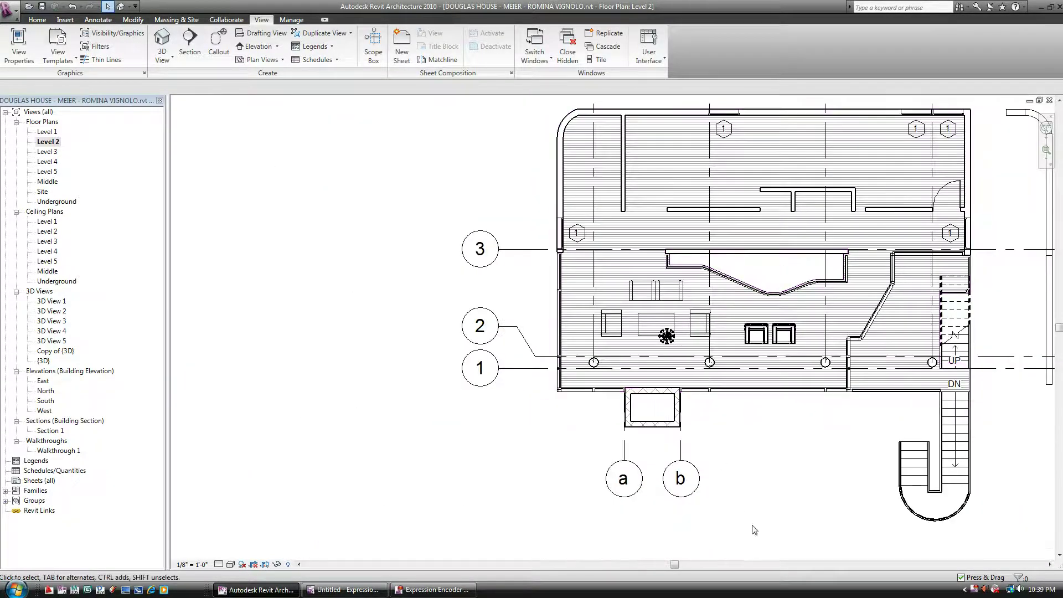
pyautogui.moveTo(760, 456); pyautogui.dragTo(703, 462, button='middle')
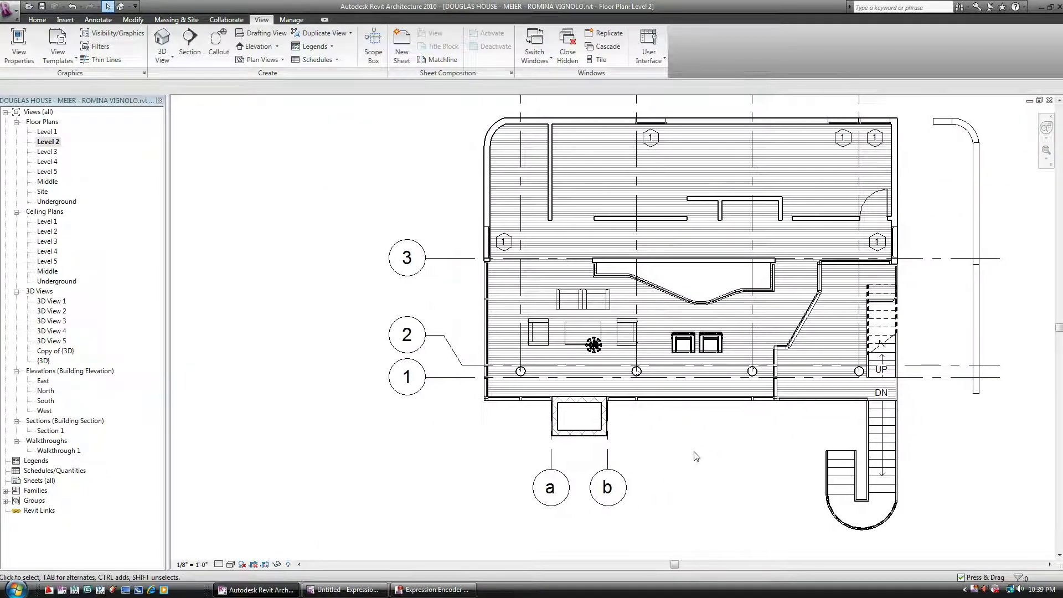
pyautogui.scroll(-3, 696, 456)
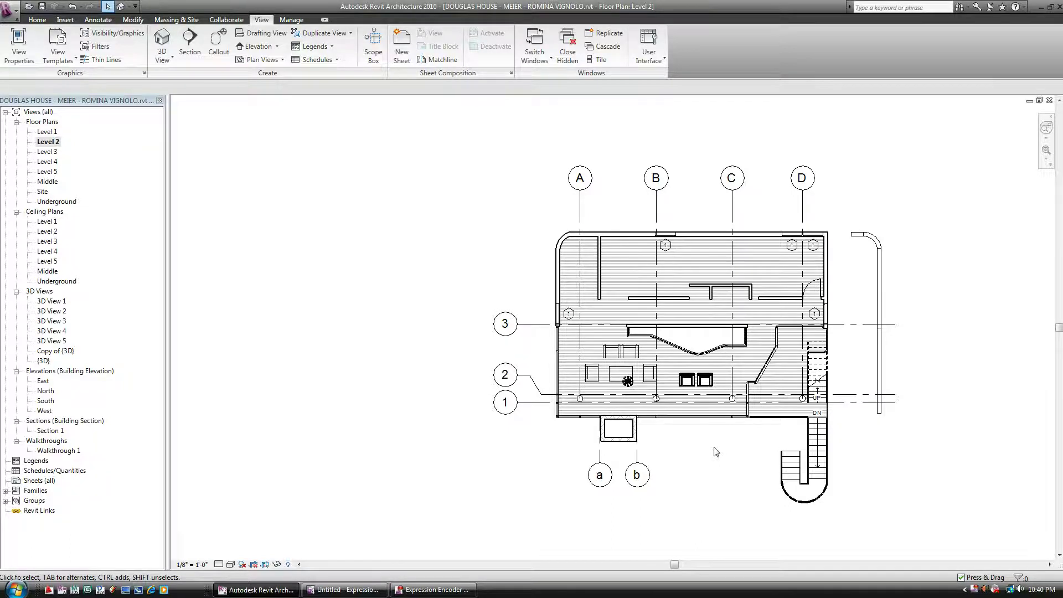
pyautogui.scroll(3, 715, 451)
pyautogui.moveTo(715, 451); pyautogui.dragTo(678, 454, button='middle')
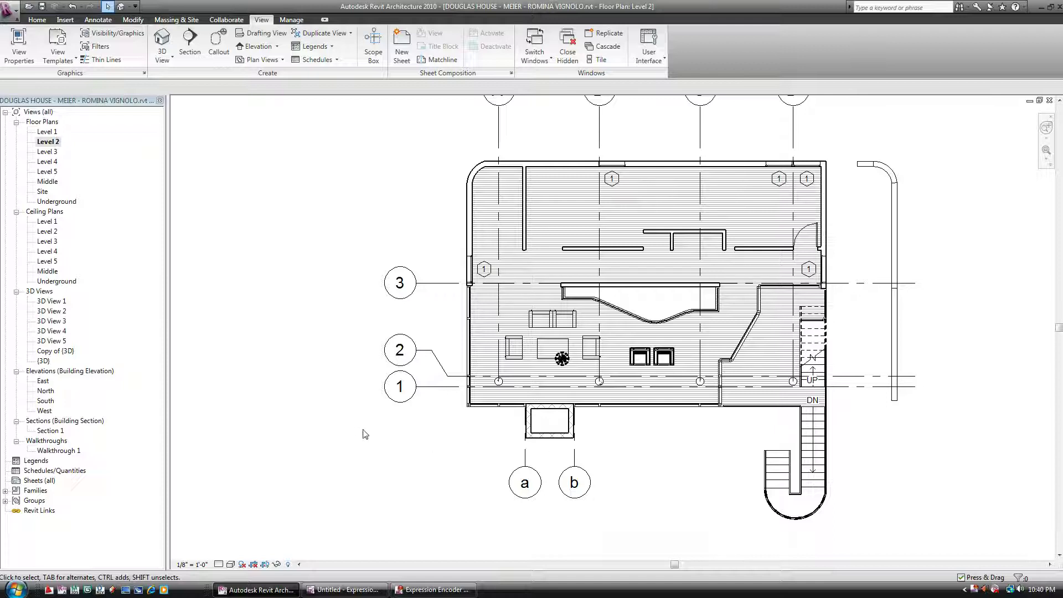
pyautogui.scroll(-3, 365, 434)
pyautogui.moveTo(364, 434); pyautogui.dragTo(351, 436, button='middle')
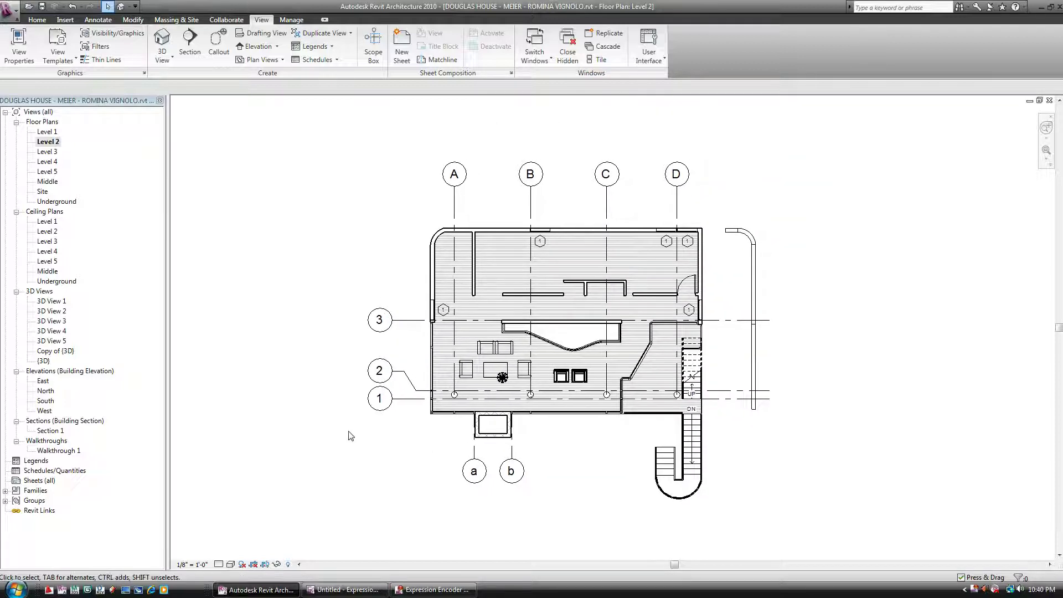
# Draw a horizontal building section across the full plan just below grid 3
pyautogui.click(189, 43)
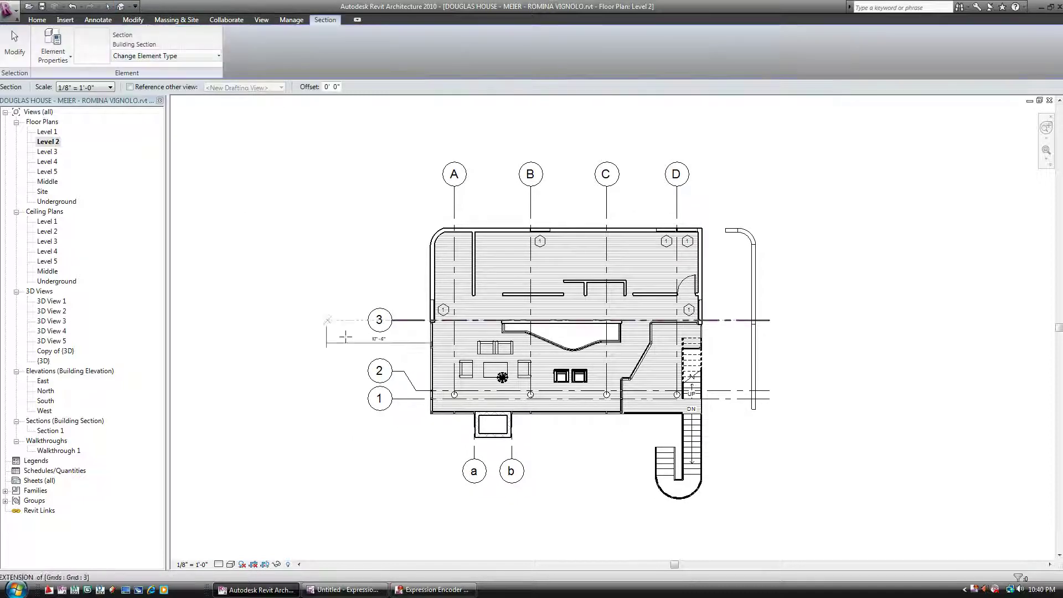
pyautogui.click(316, 345)
pyautogui.click(829, 345)
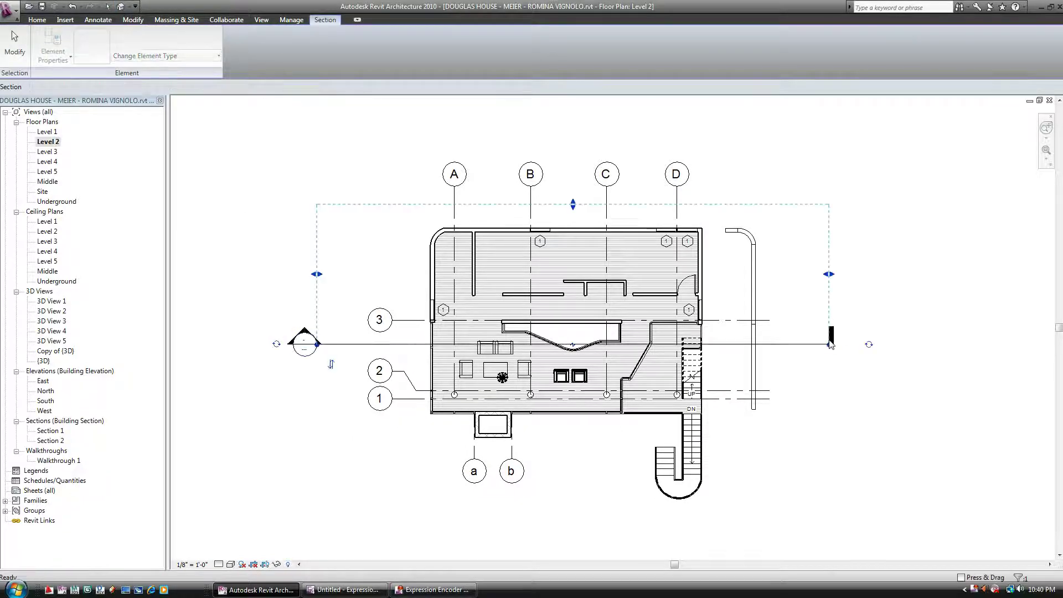
pyautogui.press('Escape')
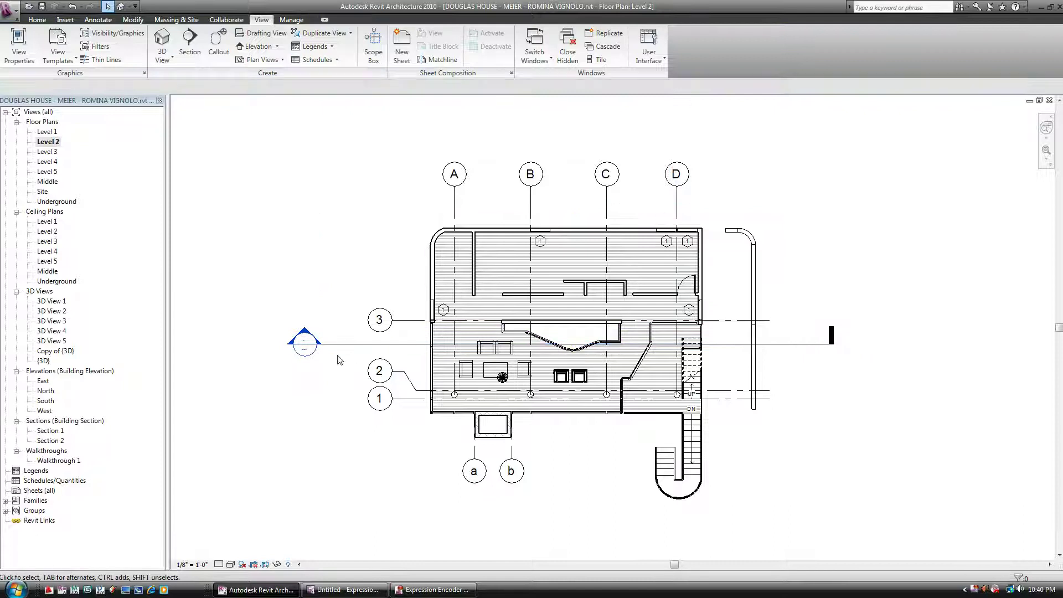
pyautogui.doubleClick(305, 350)
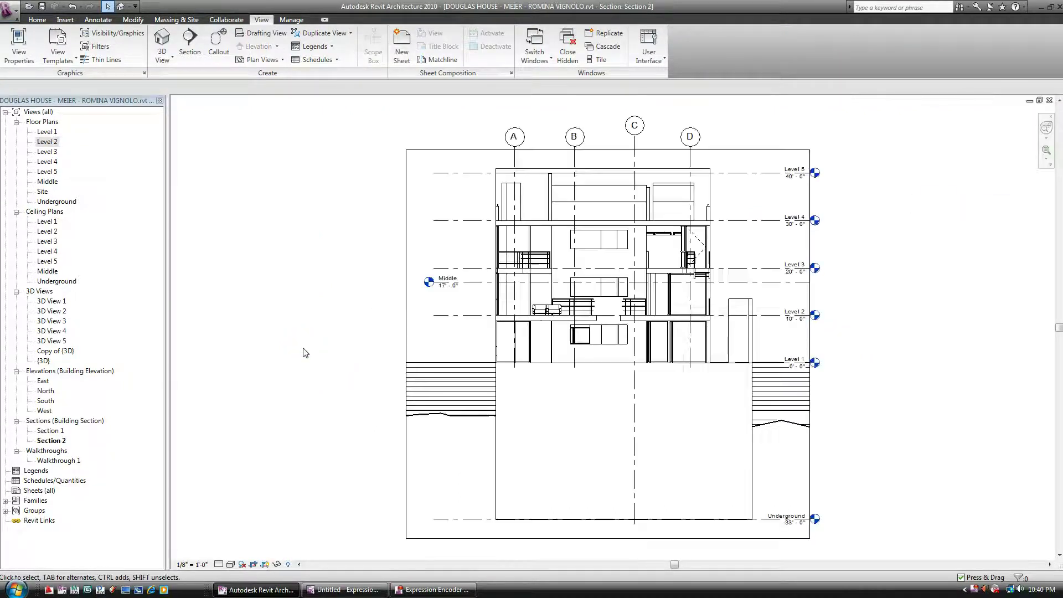
pyautogui.moveTo(310, 353); pyautogui.dragTo(302, 376, button='middle')
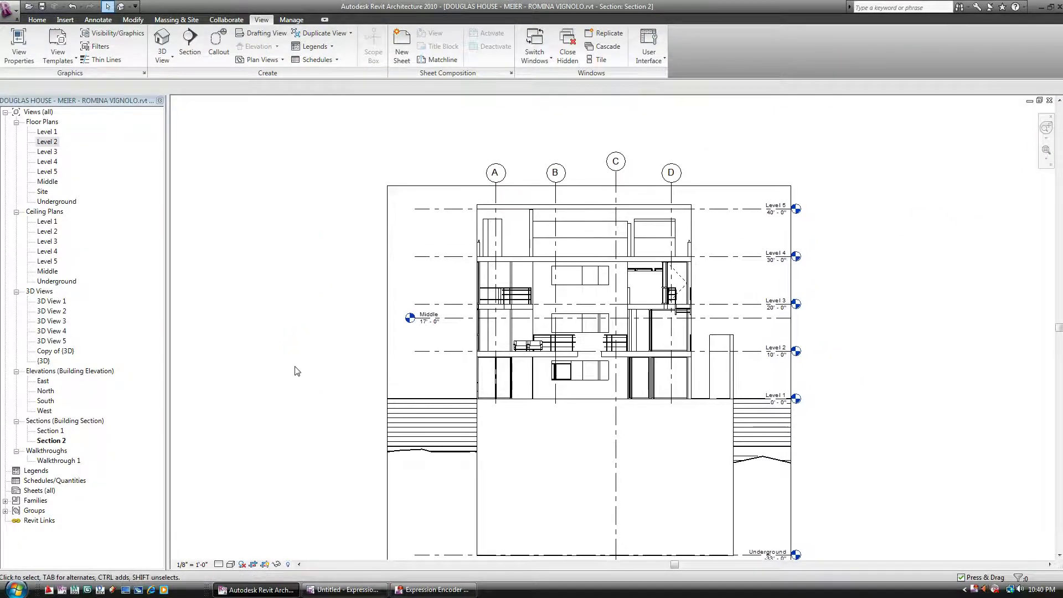
pyautogui.scroll(1, 352, 328)
pyautogui.scroll(2, 333, 316)
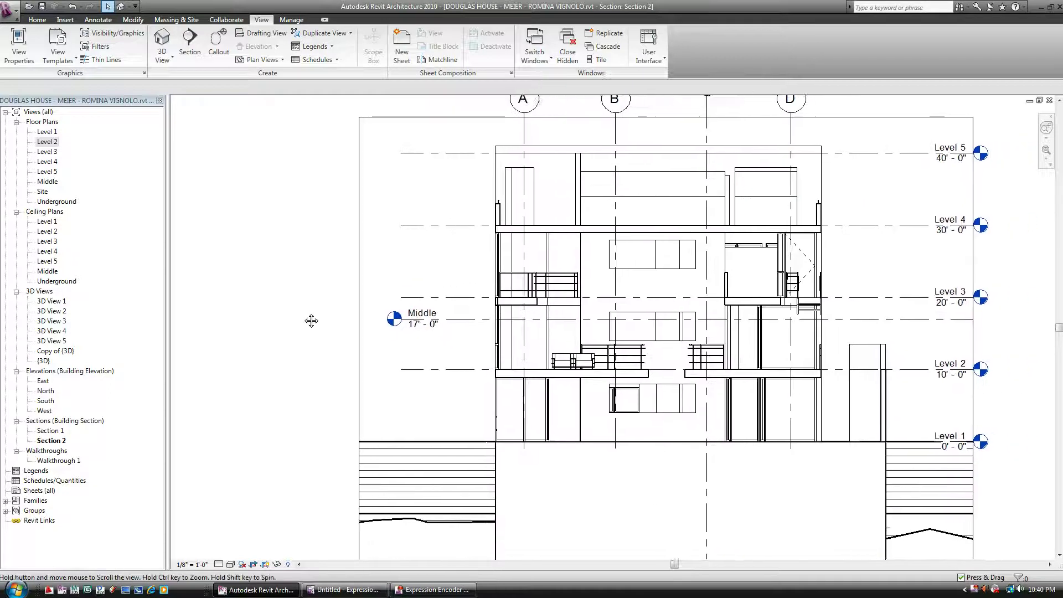
pyautogui.scroll(-1, 302, 319)
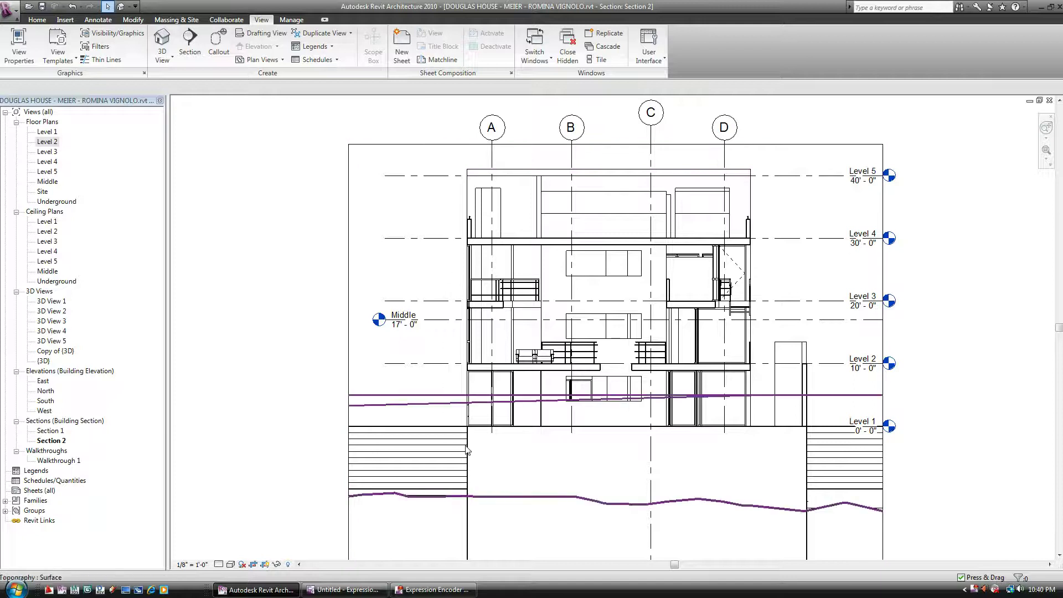
pyautogui.scroll(1, 487, 216)
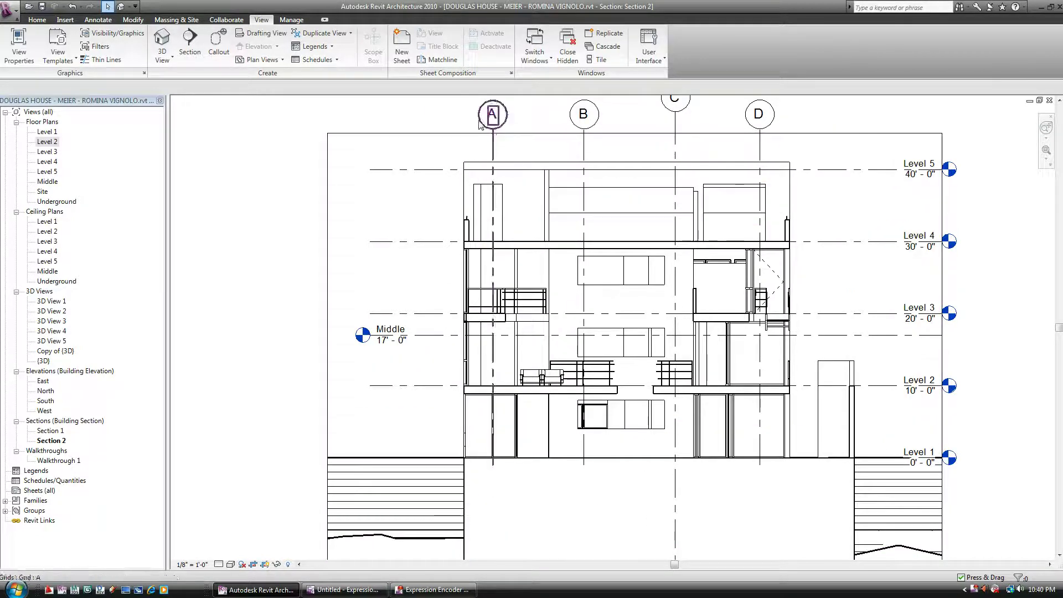
pyautogui.scroll(6, 460, 373)
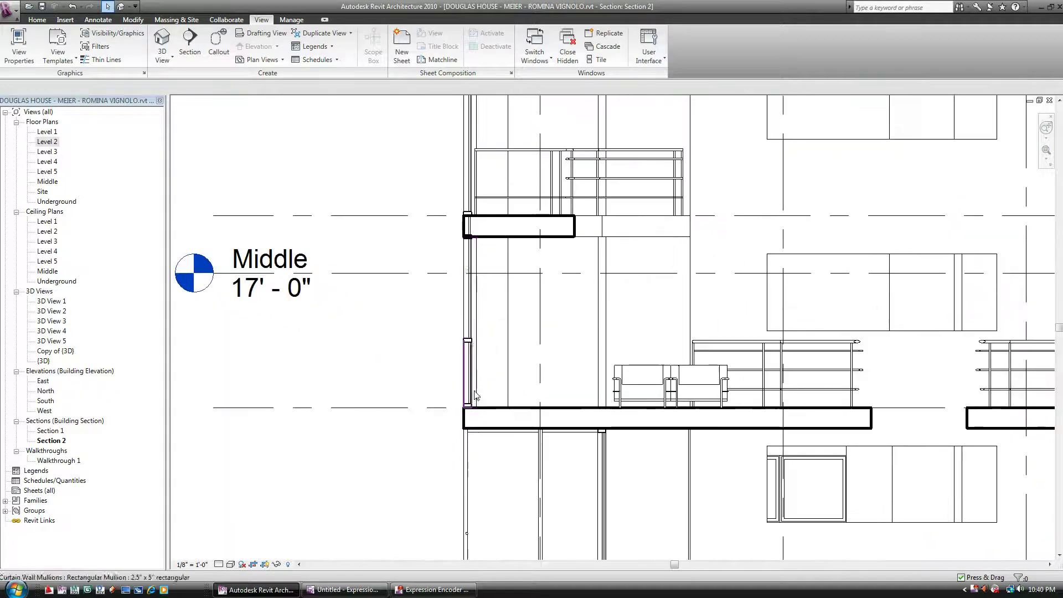
pyautogui.scroll(-6, 543, 496)
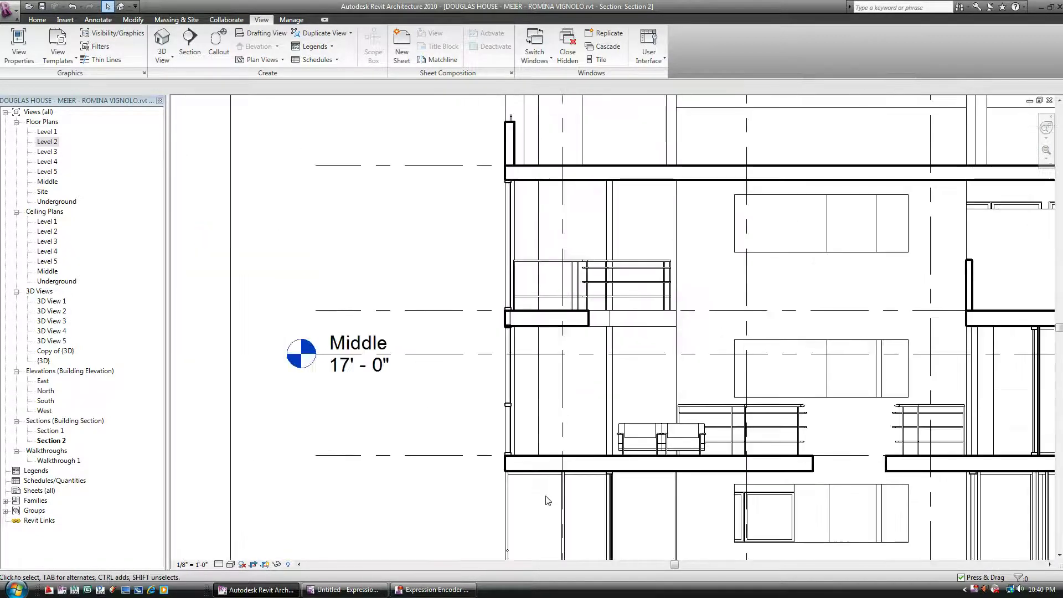
pyautogui.moveTo(487, 375); pyautogui.dragTo(438, 298, button='middle')
pyautogui.scroll(-2, 449, 308)
pyautogui.scroll(1, 446, 309)
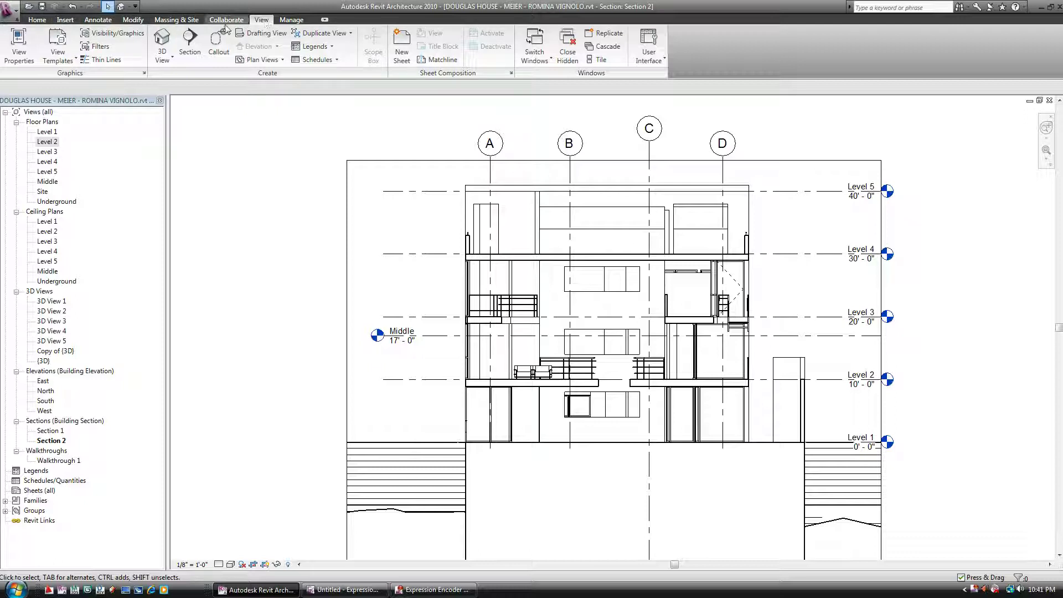
# Draw a callout box around grid A in Section 2, then undo it
pyautogui.click(218, 42)
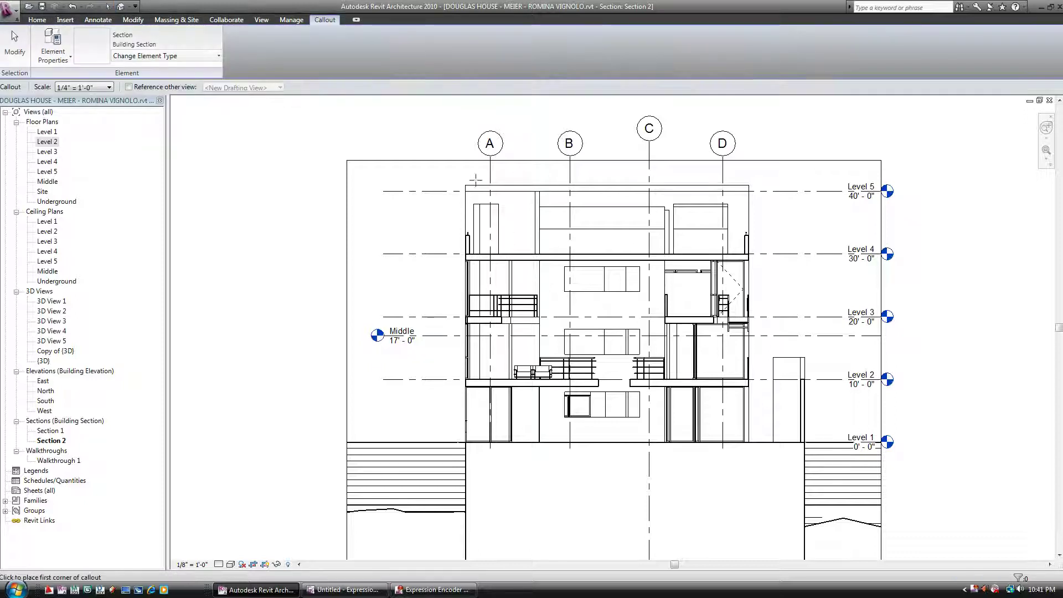
pyautogui.click(450, 172)
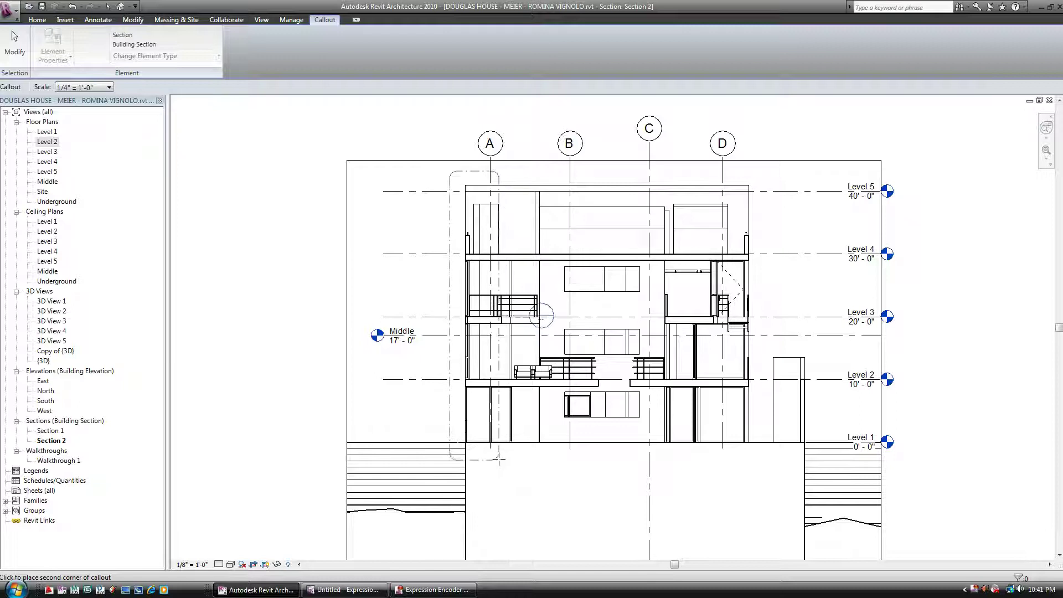
pyautogui.click(495, 458)
pyautogui.press('Escape')
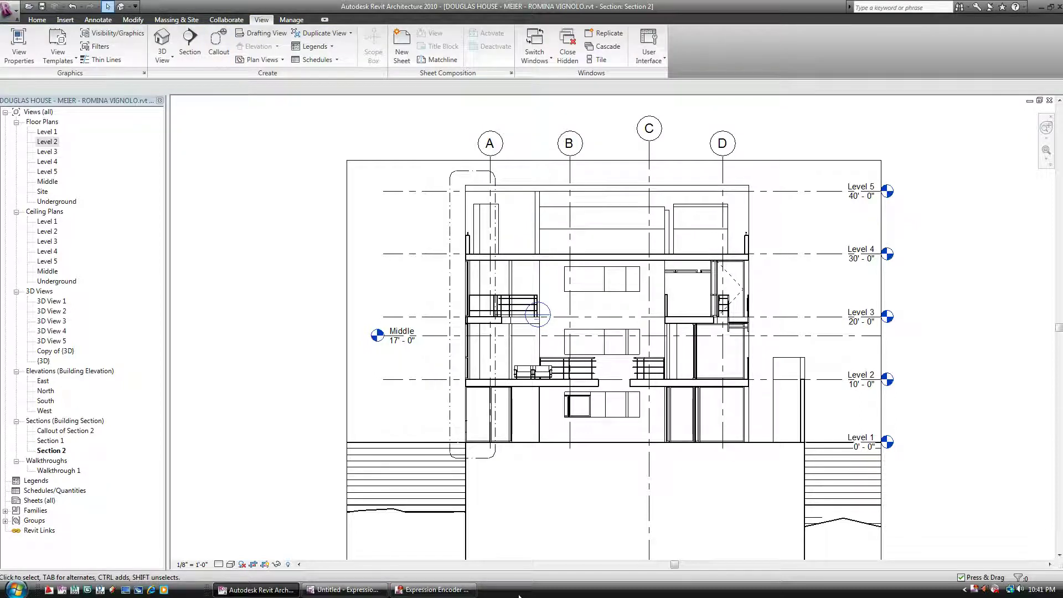
pyautogui.hotkey('ctrl', 'z')
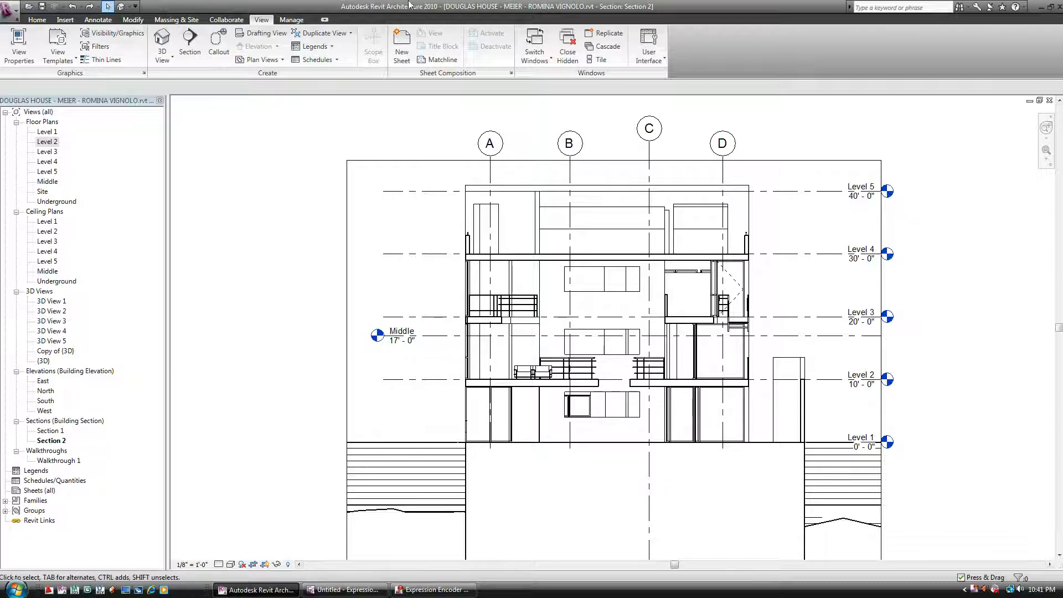
# Redraw the grid A callout spanning from above Level 5 to below Level 1
pyautogui.click(218, 41)
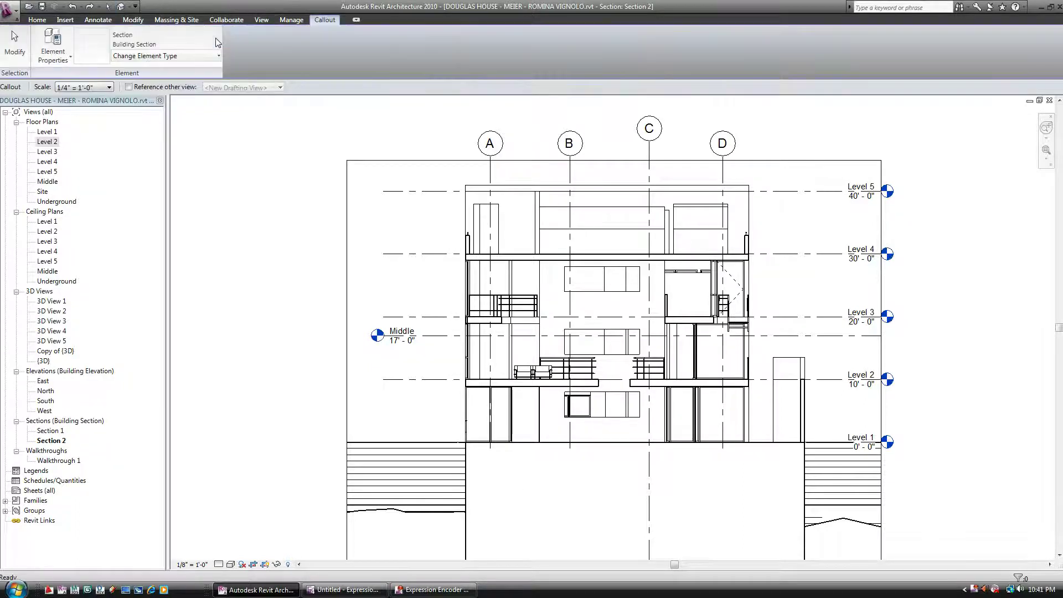
pyautogui.click(503, 482)
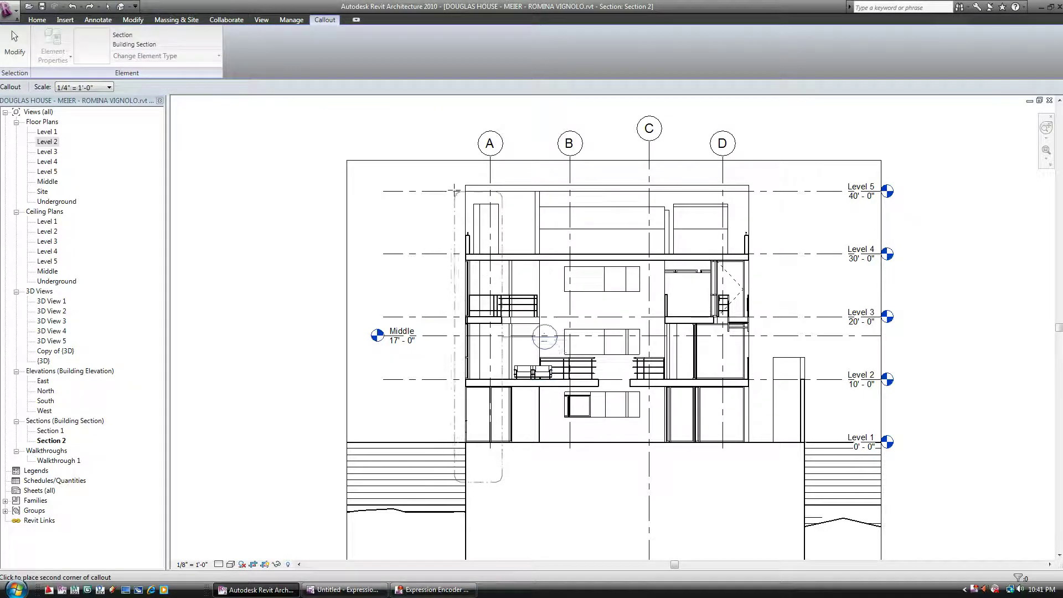
pyautogui.click(442, 166)
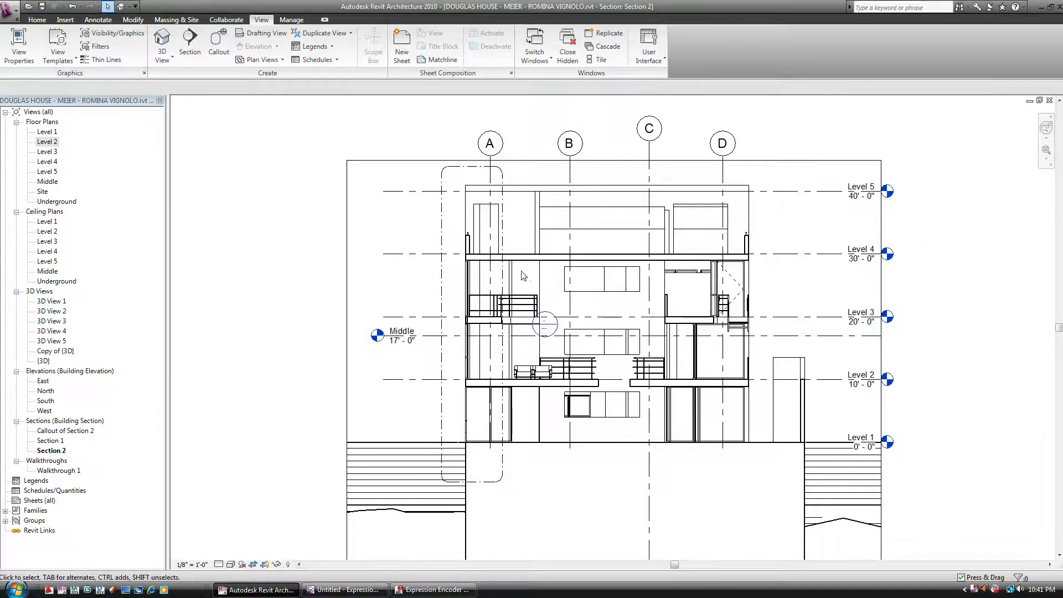
# Move the section marker near the callout toward the upper left
pyautogui.scroll(1, 555, 338)
pyautogui.scroll(6, 554, 339)
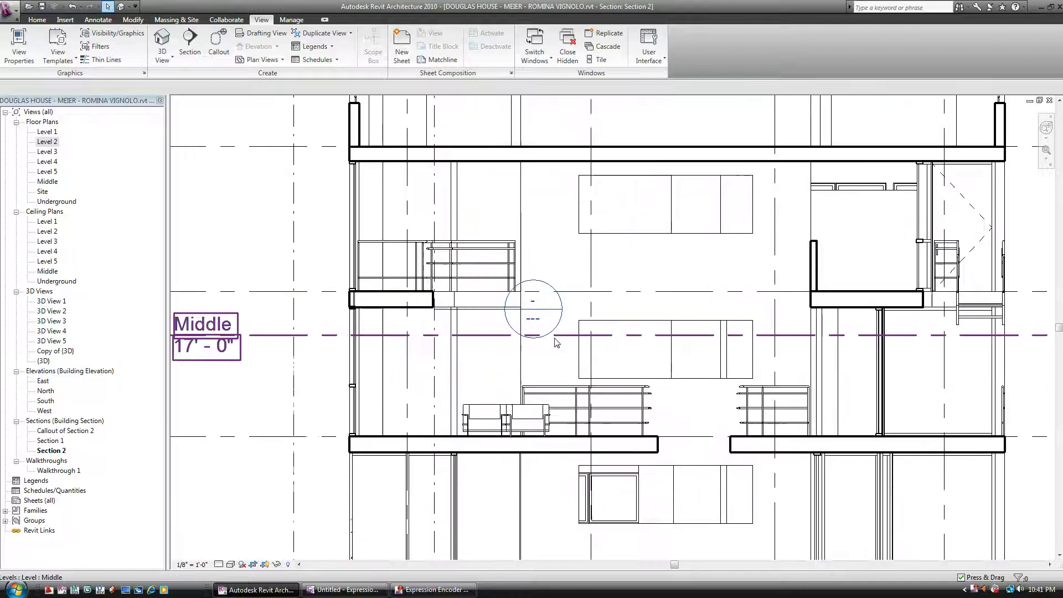
pyautogui.click(469, 310)
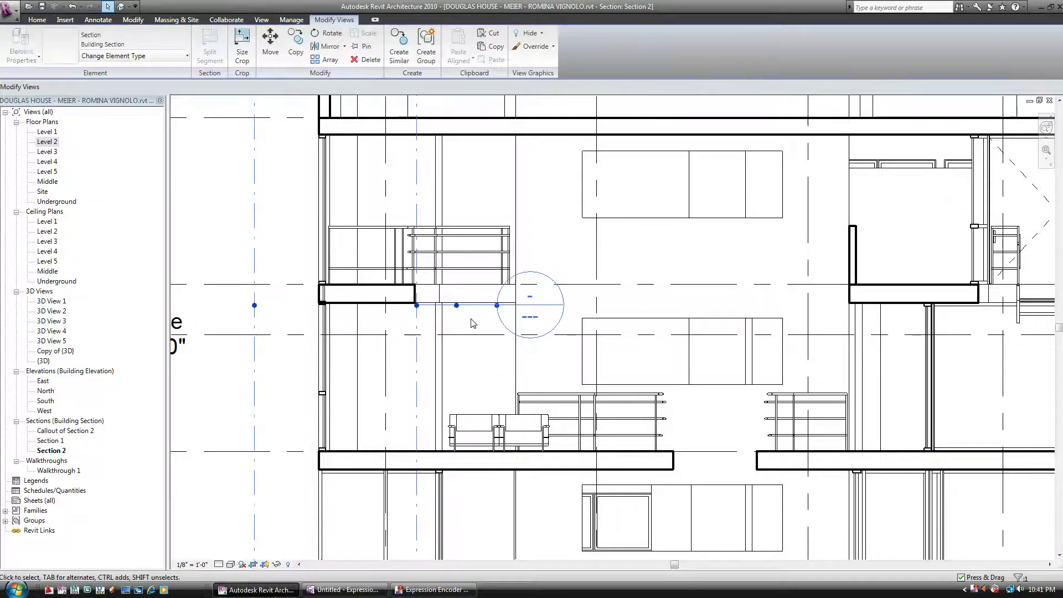
pyautogui.scroll(1, 469, 312)
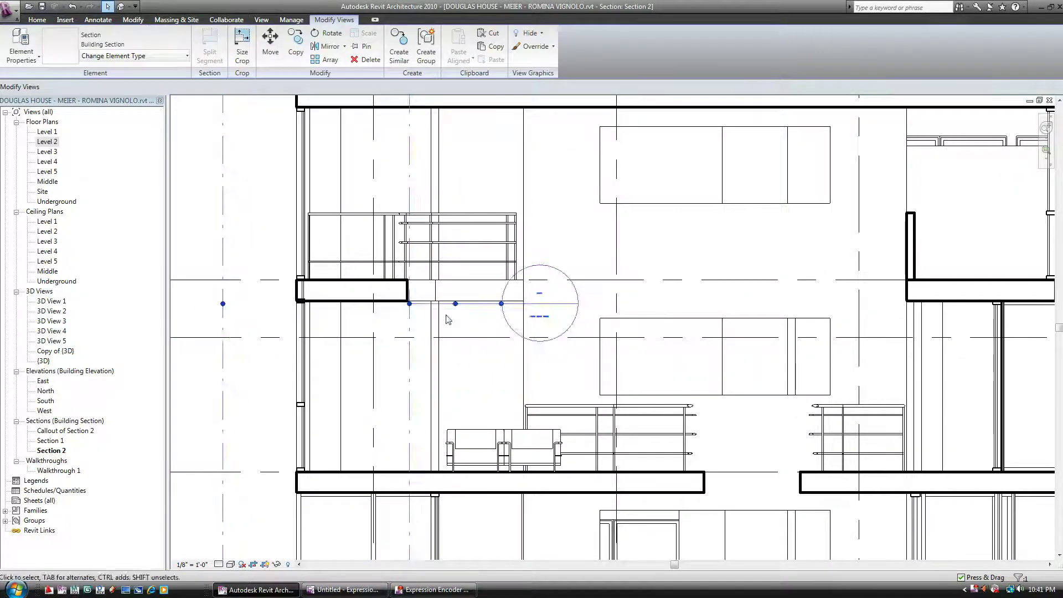
pyautogui.moveTo(483, 316); pyautogui.dragTo(560, 320, button='middle')
pyautogui.scroll(-8, 574, 317)
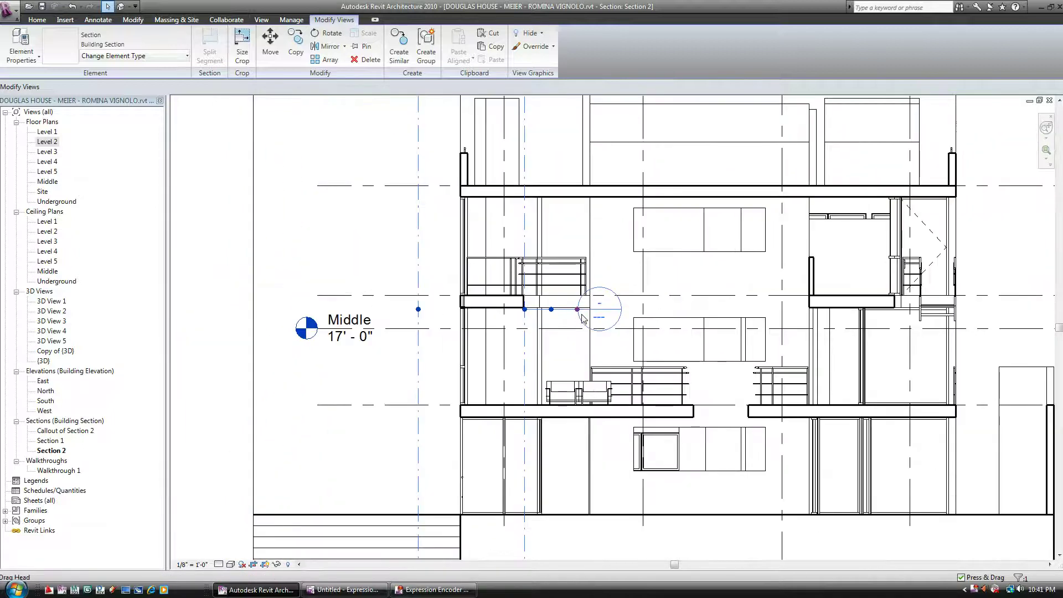
pyautogui.moveTo(579, 314); pyautogui.dragTo(378, 265)
pyautogui.click(357, 247)
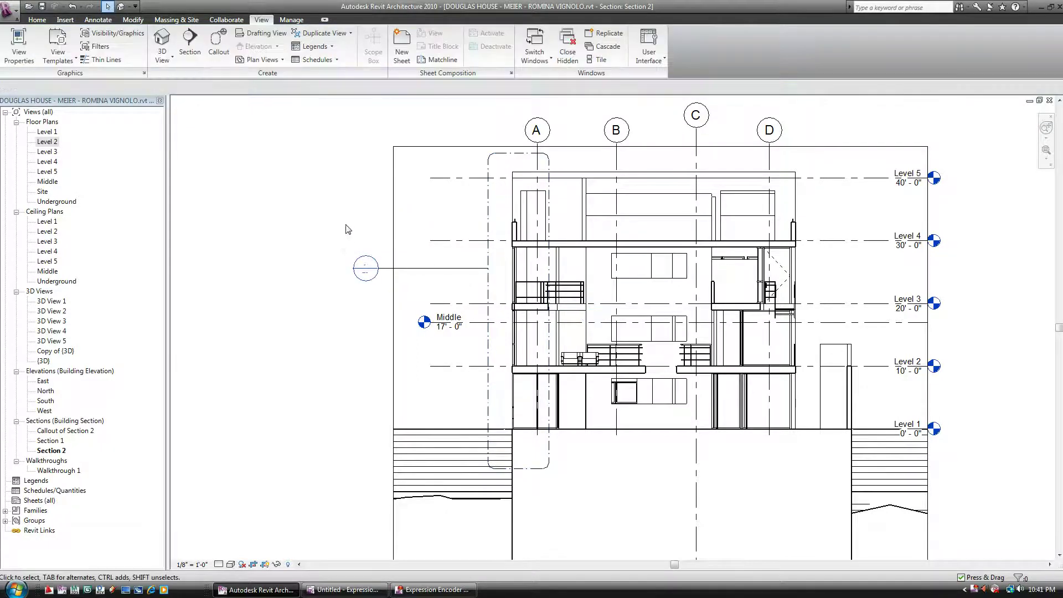
# Drag the Section 2 head right toward grid A and check the callout boundary
pyautogui.click(376, 269)
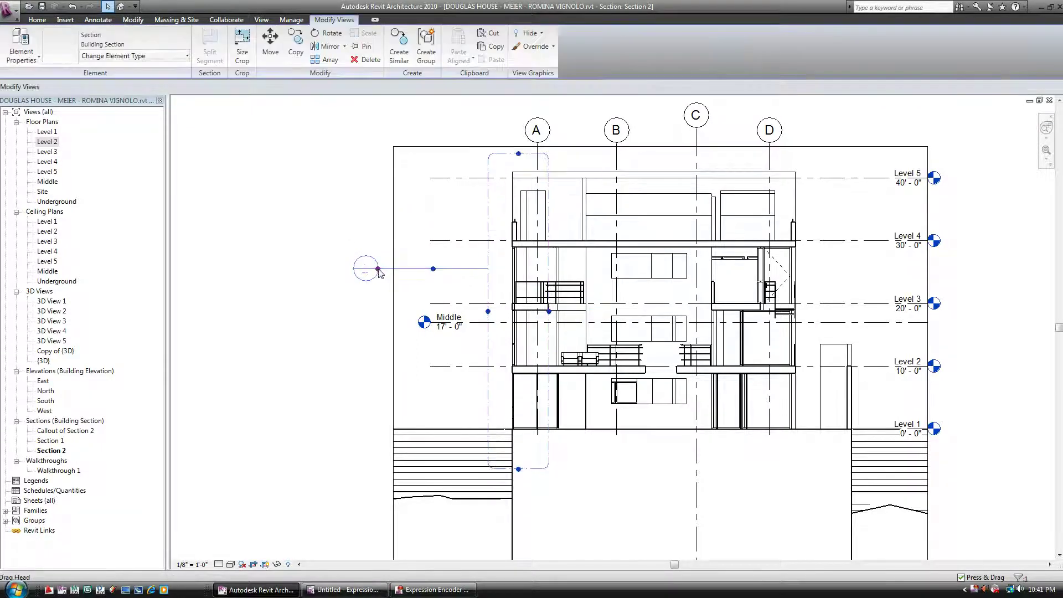
pyautogui.moveTo(377, 270); pyautogui.dragTo(432, 265)
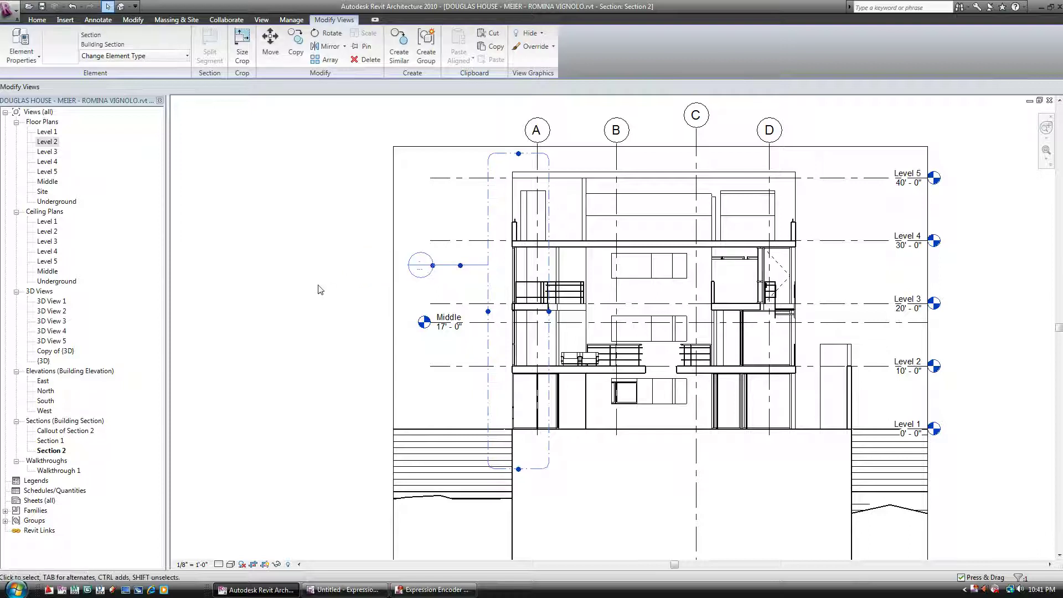
pyautogui.click(423, 284)
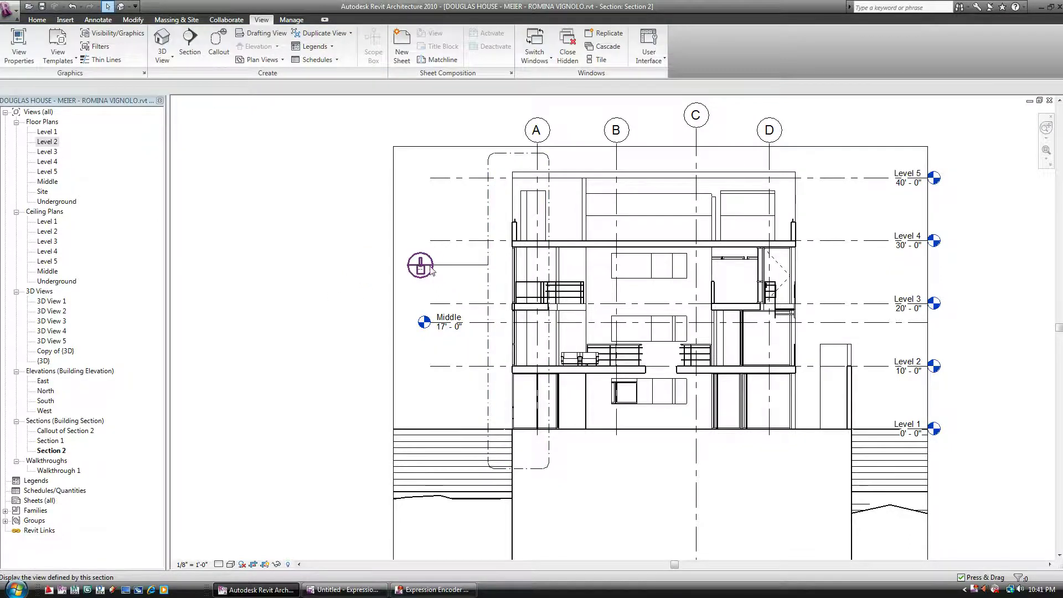
pyautogui.scroll(2, 477, 314)
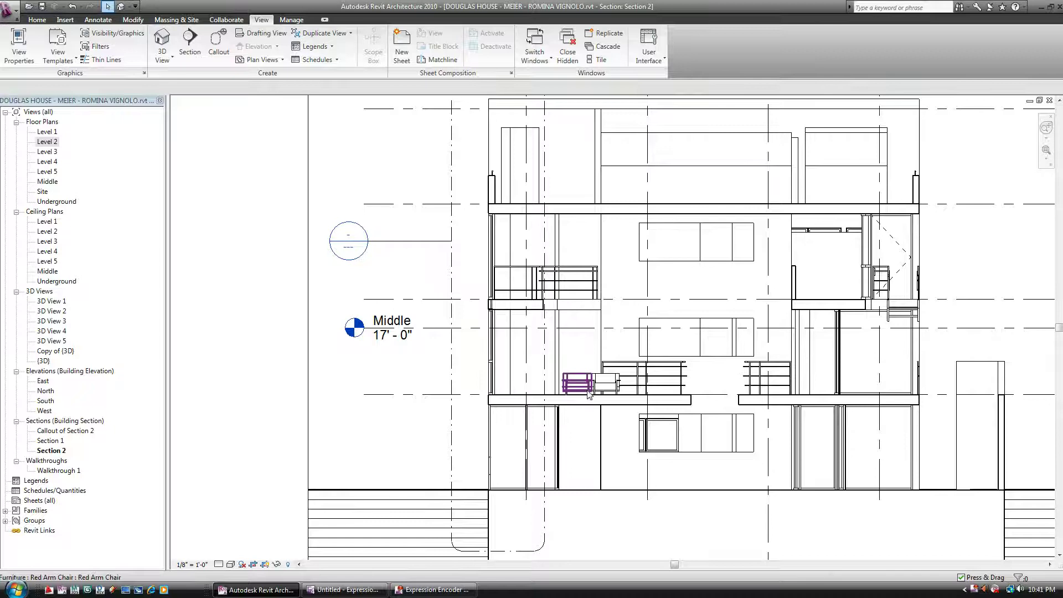
pyautogui.scroll(-2, 586, 406)
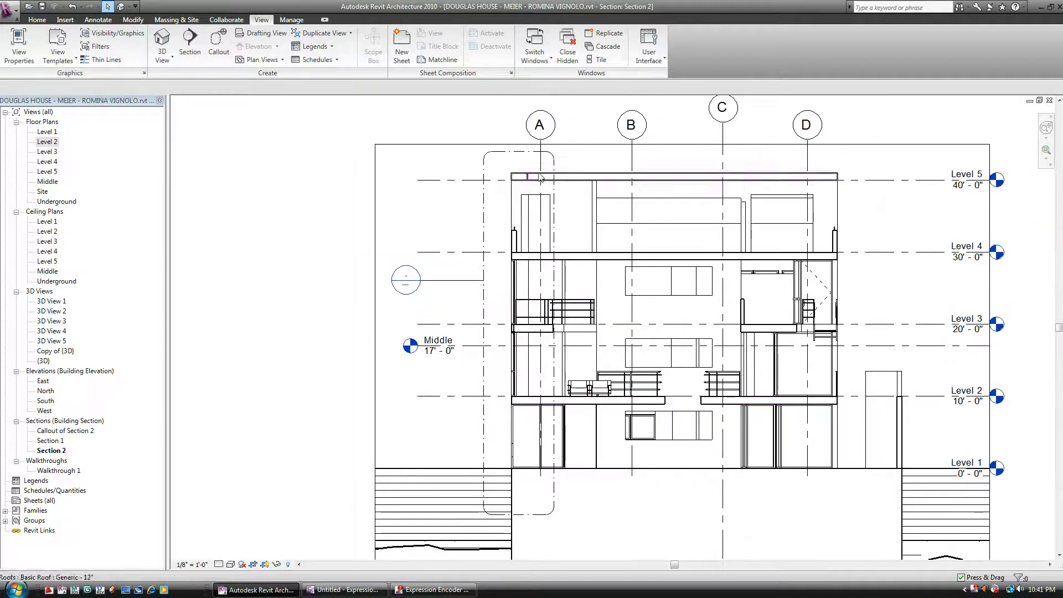
pyautogui.click(483, 165)
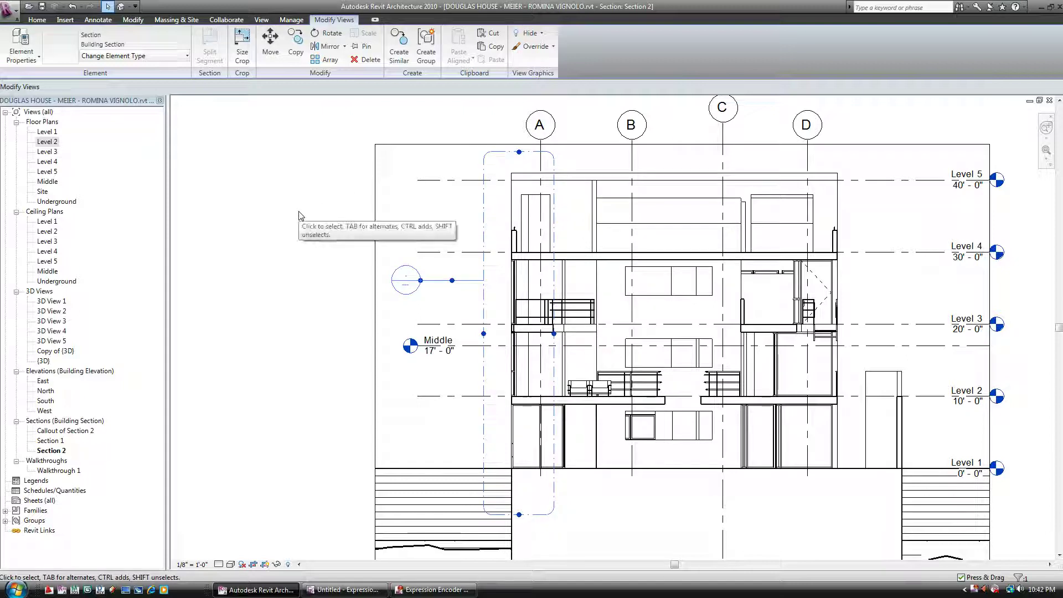
pyautogui.click(283, 178)
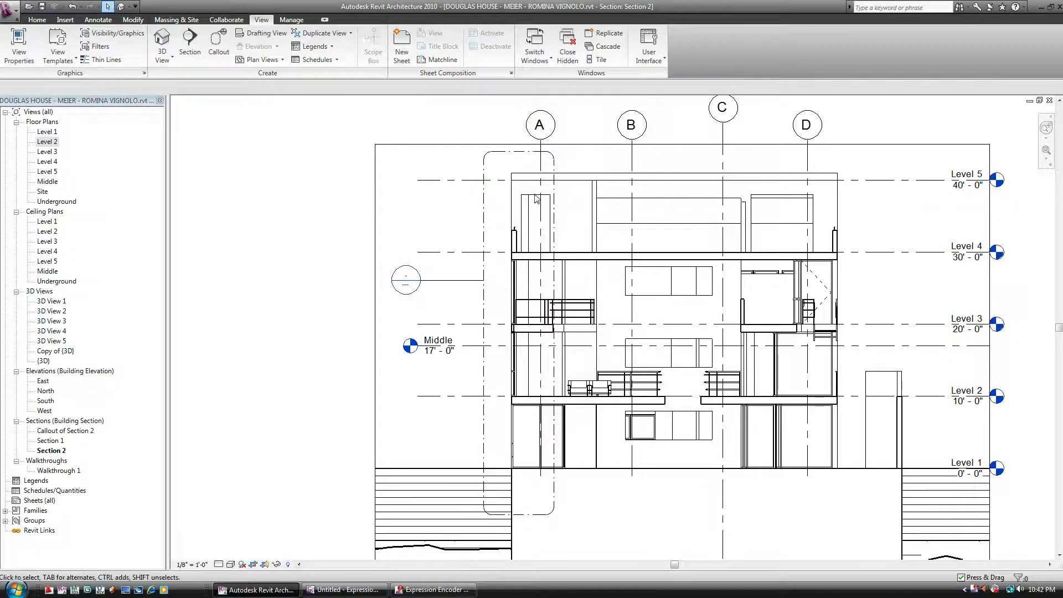
# Open Callout of Section 2, compare it with Section 2, then return to the callout
pyautogui.doubleClick(64, 431)
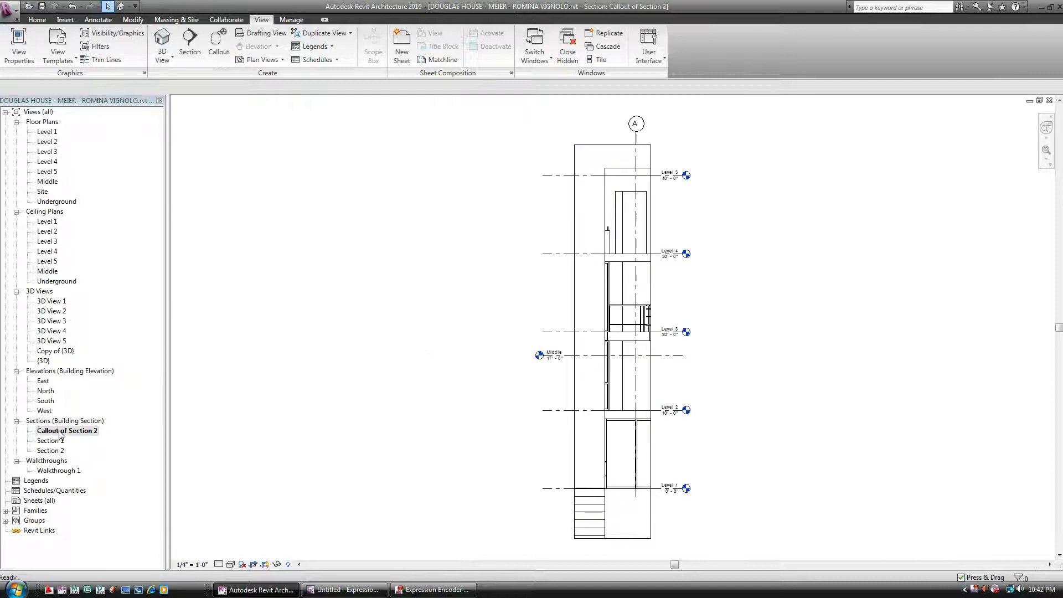
pyautogui.moveTo(431, 430); pyautogui.dragTo(382, 430, button='middle')
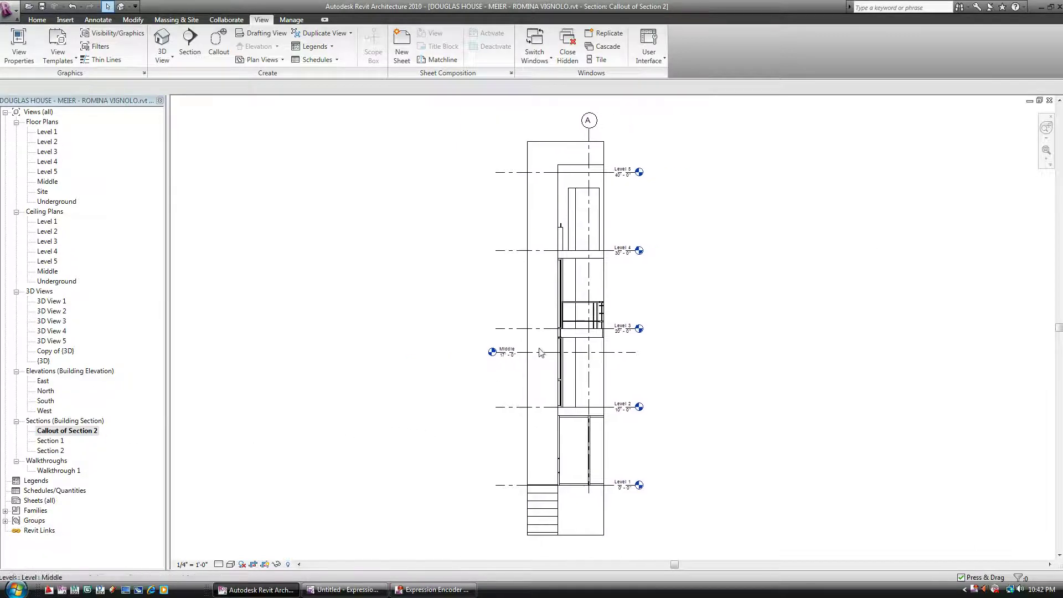
pyautogui.scroll(3, 672, 285)
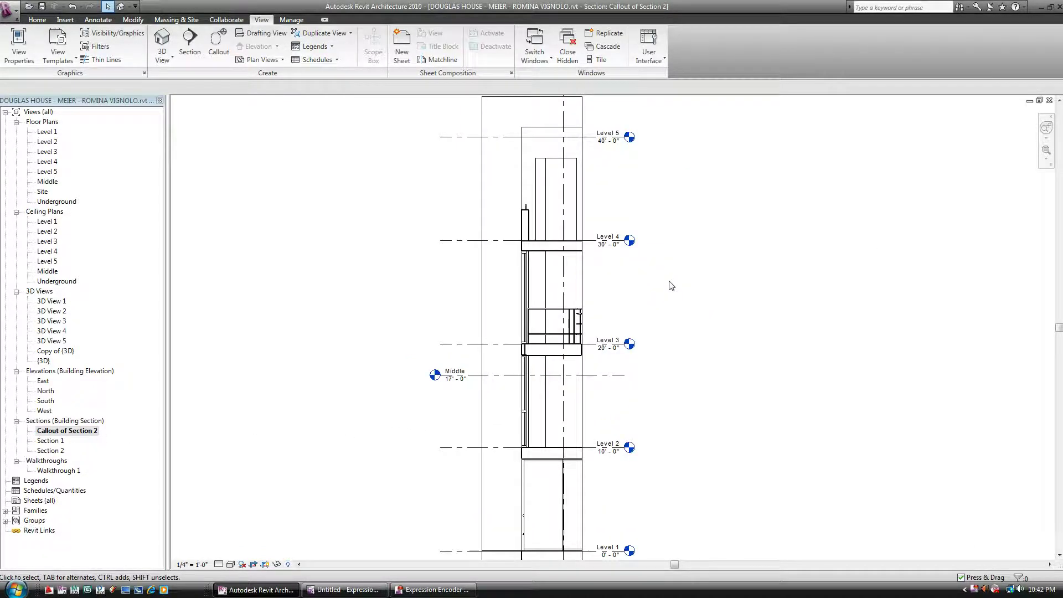
pyautogui.scroll(-2, 672, 286)
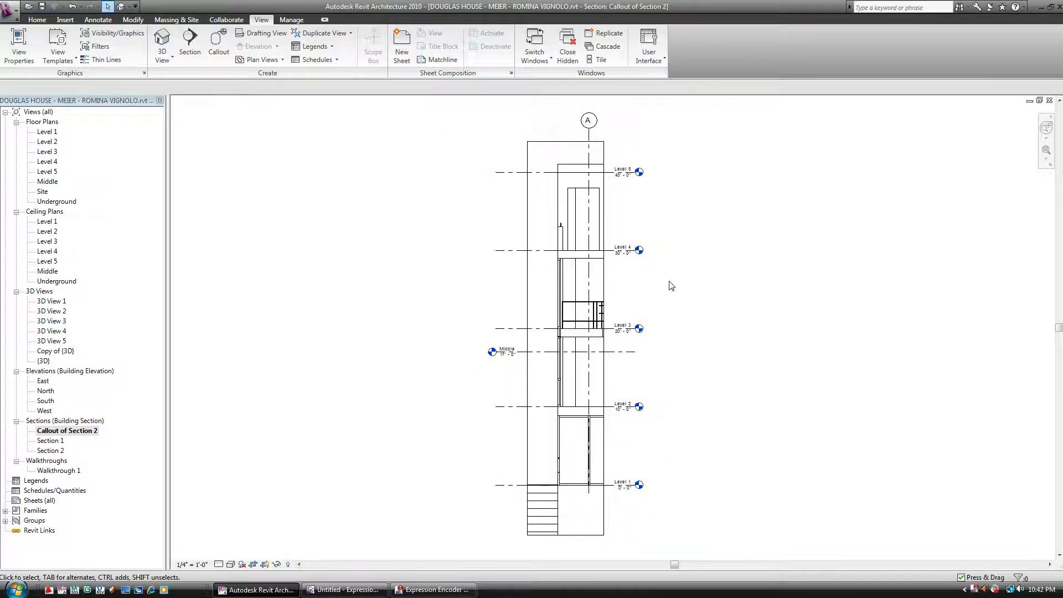
pyautogui.doubleClick(50, 452)
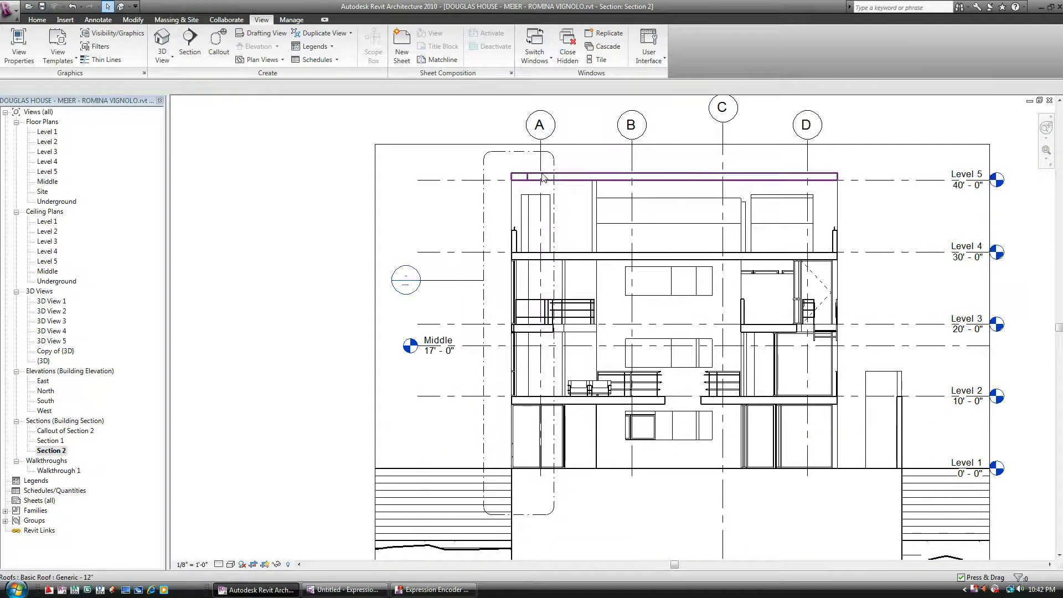
pyautogui.doubleClick(80, 431)
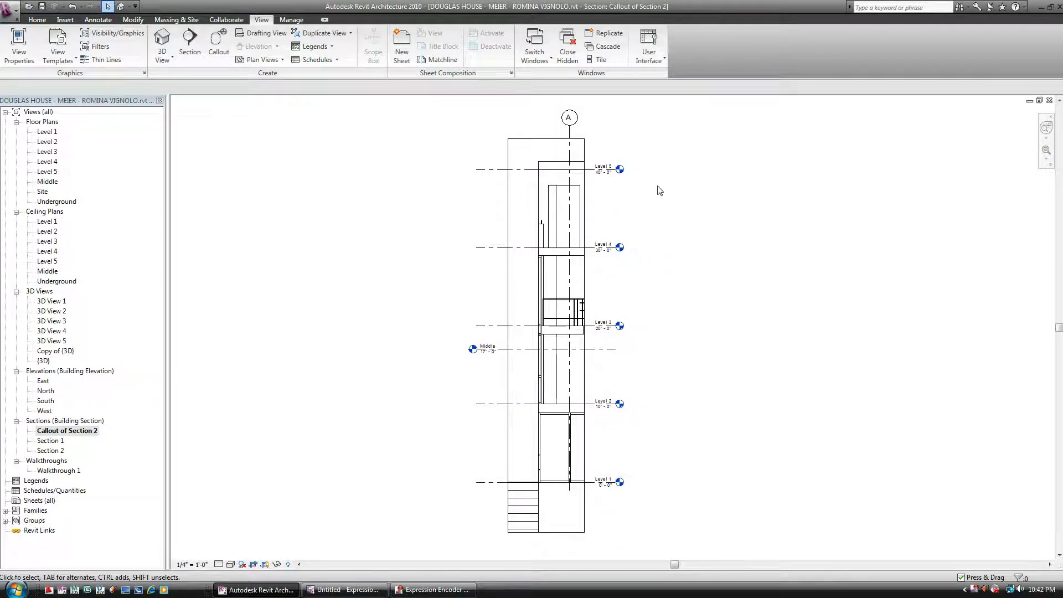
pyautogui.scroll(3, 660, 191)
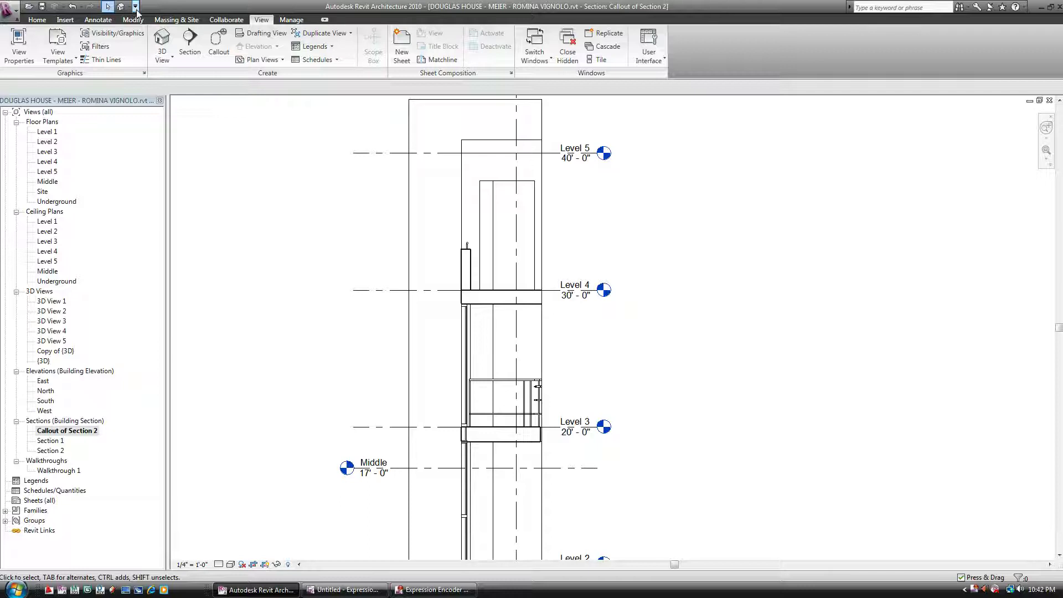
# Switch to the Annotate tools, starting and then cancelling Detail Line
pyautogui.click(105, 22)
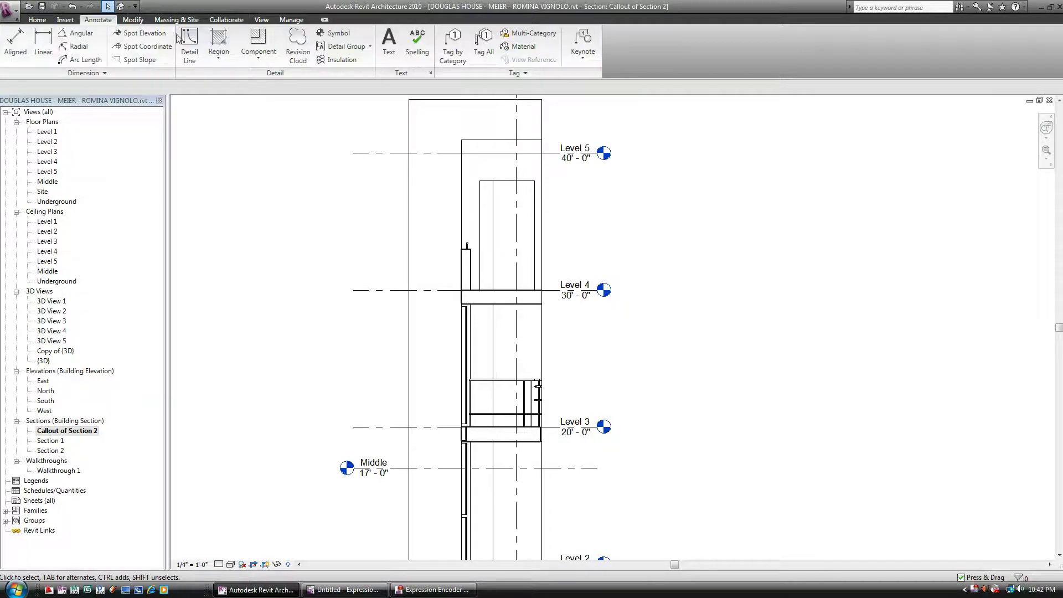
pyautogui.click(188, 44)
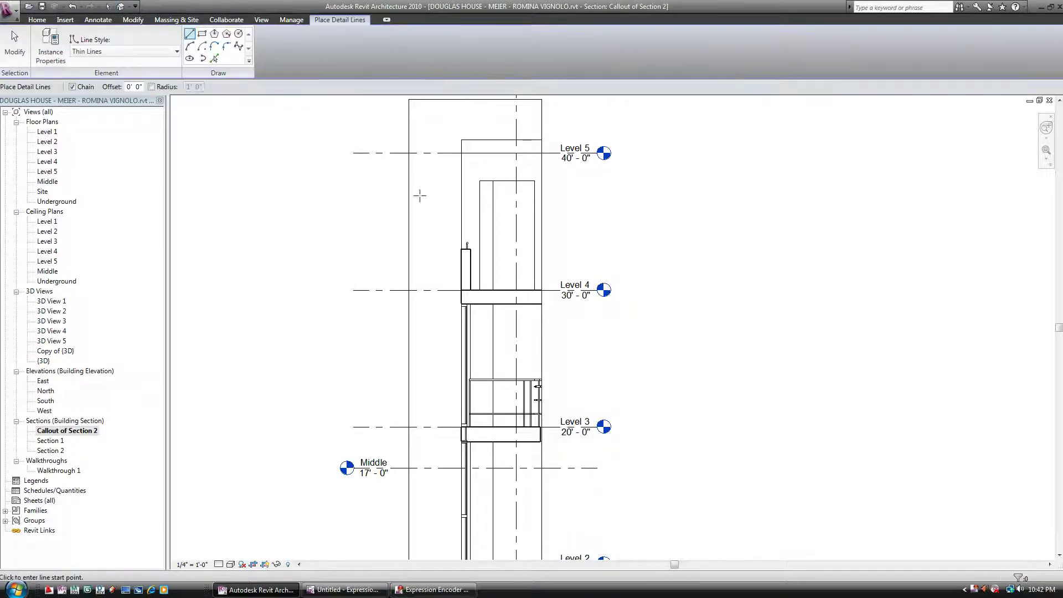
pyautogui.scroll(4, 460, 228)
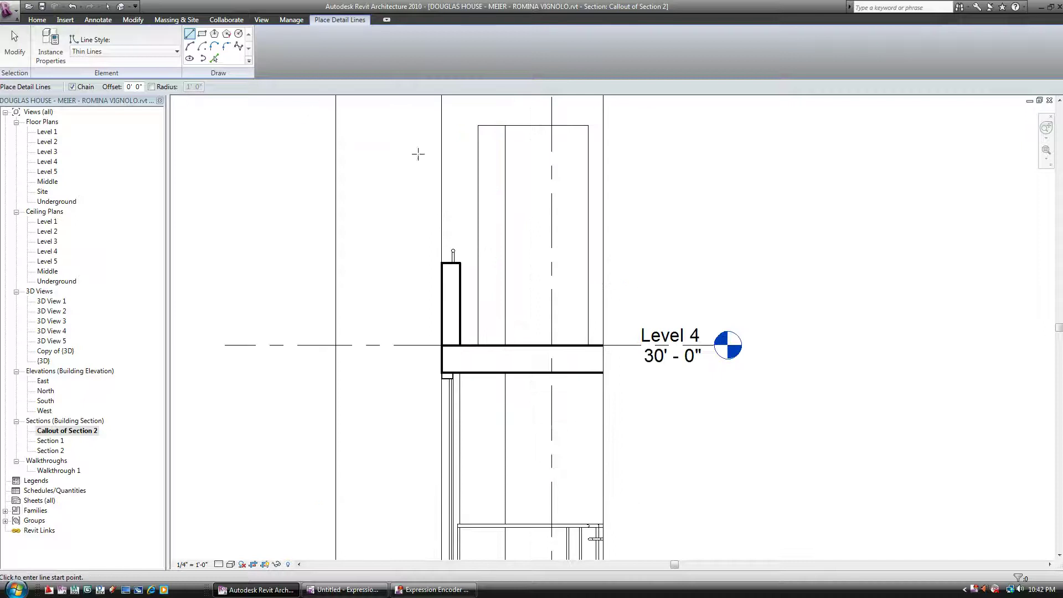
pyautogui.scroll(-4, 609, 286)
pyautogui.scroll(-4, 657, 269)
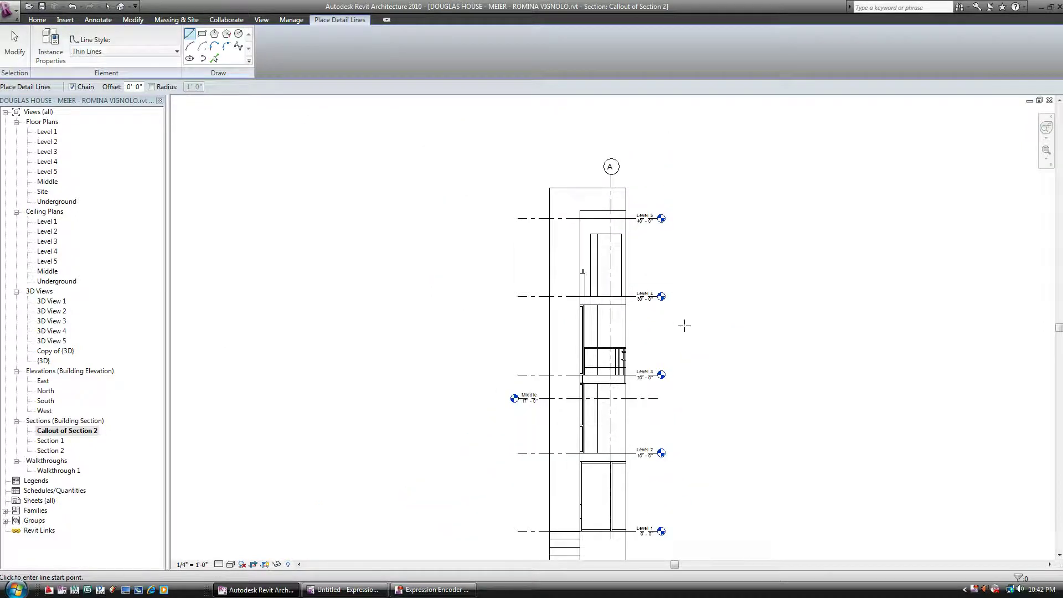
pyautogui.press('Escape')
pyautogui.press('Escape')
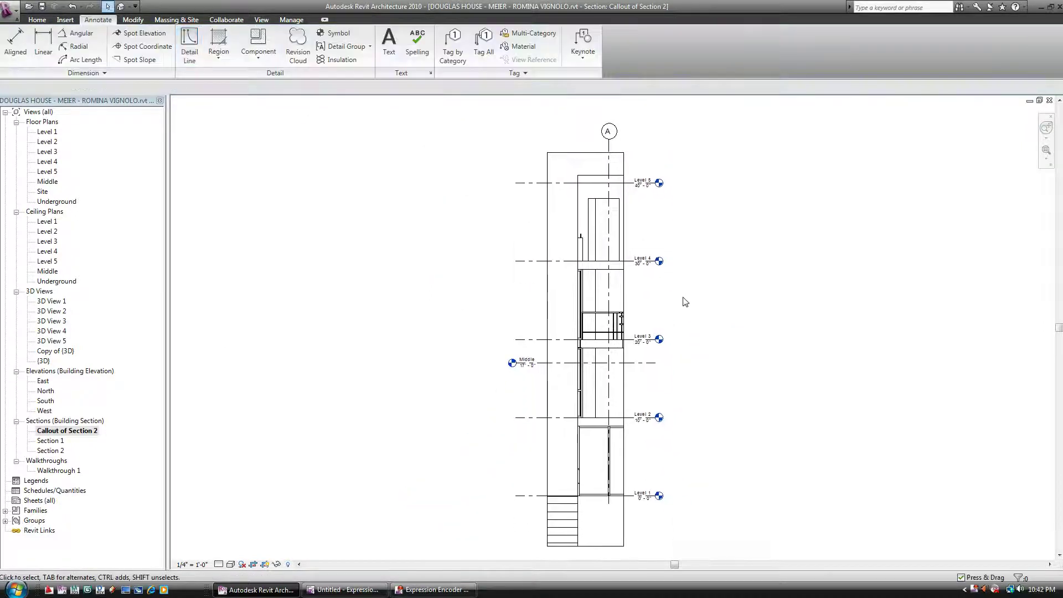
# Dimension Level 2, Middle, Level 3, 4 and 5 as one string: 7'-0", 3'-0", 10'-0", 10'-0"
pyautogui.click(16, 40)
pyautogui.scroll(2, 601, 390)
pyautogui.scroll(1, 593, 395)
pyautogui.click(523, 439)
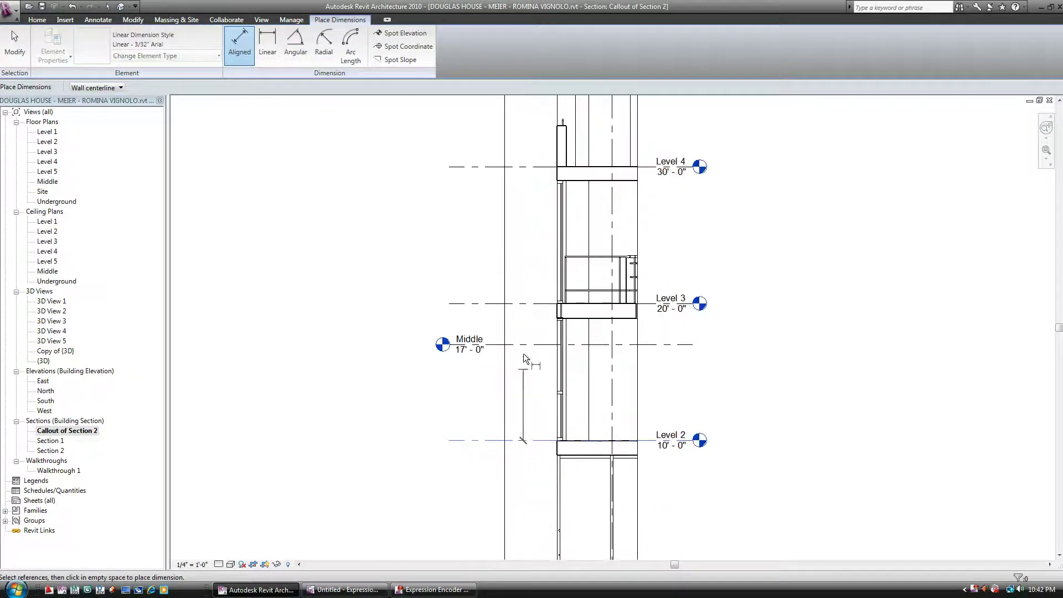
pyautogui.click(523, 343)
pyautogui.click(523, 304)
pyautogui.click(526, 165)
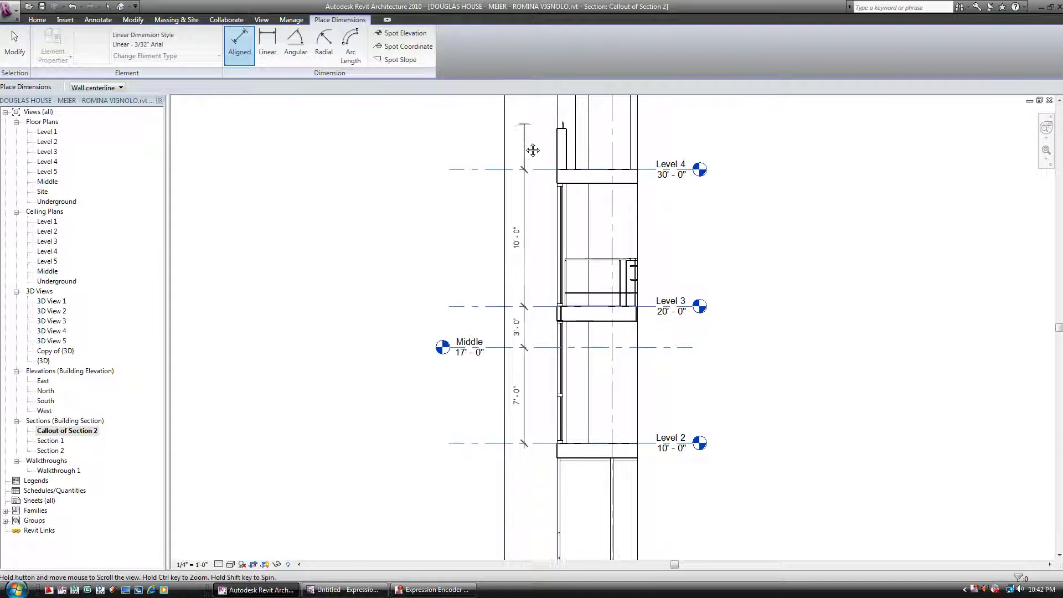
pyautogui.moveTo(528, 166); pyautogui.dragTo(532, 516, button='middle')
pyautogui.click(528, 403)
pyautogui.scroll(-3, 526, 189)
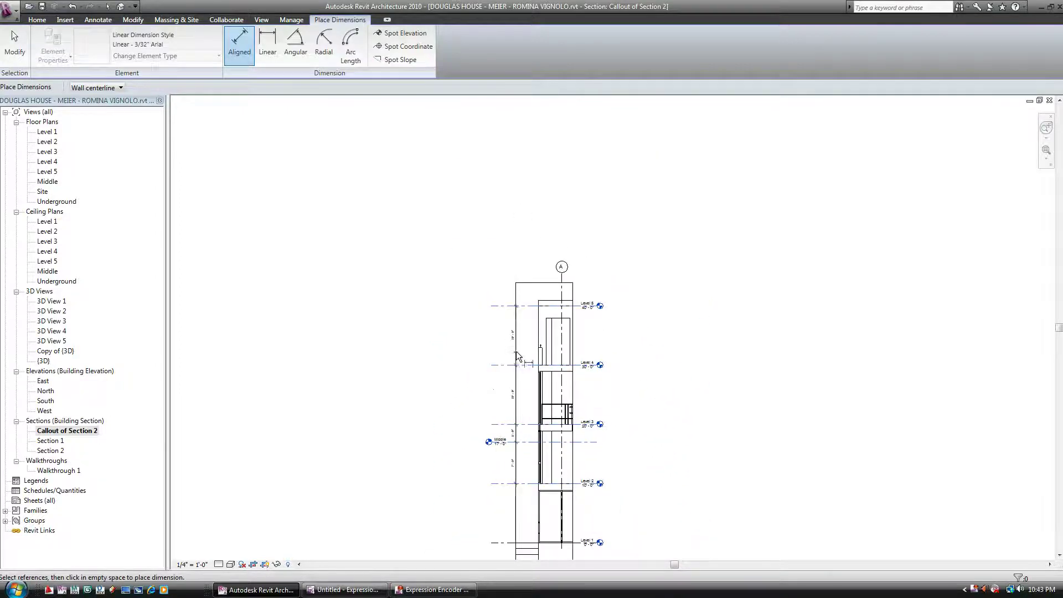
pyautogui.click(525, 352)
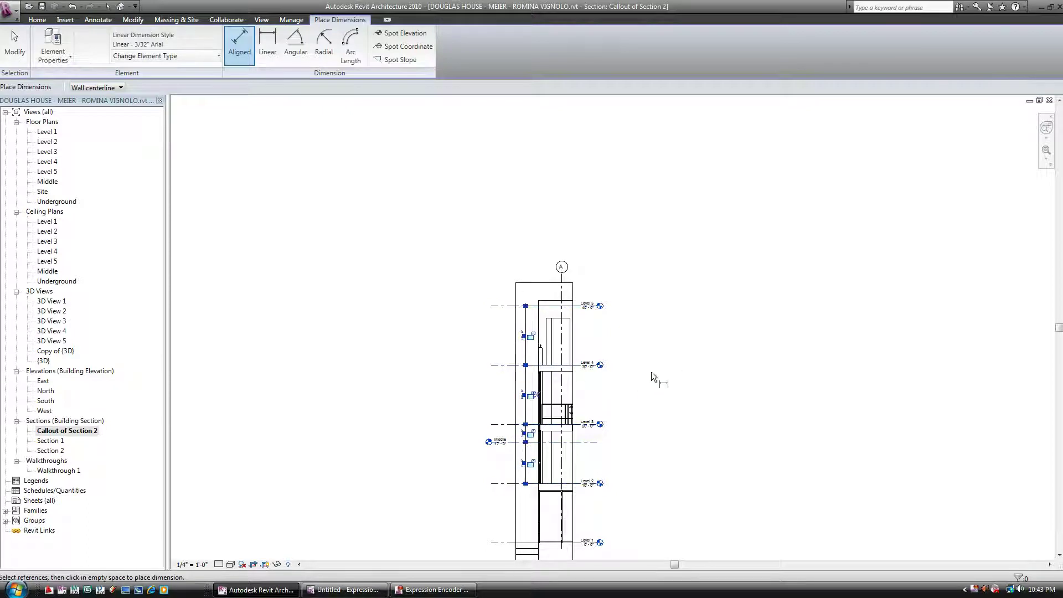
pyautogui.press('Escape')
pyautogui.press('Escape')
pyautogui.moveTo(655, 373)
pyautogui.mouseDown(button='middle')
pyautogui.moveTo(724, 254)
pyautogui.moveTo(709, 293)
pyautogui.mouseUp(button='middle')
pyautogui.scroll(3, 635, 302)
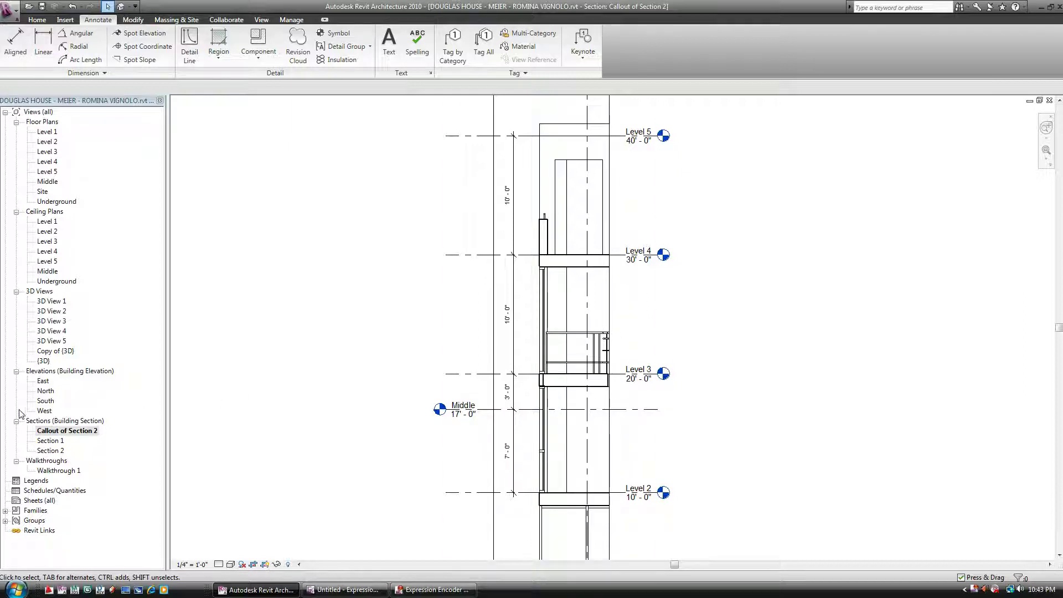
pyautogui.doubleClick(47, 451)
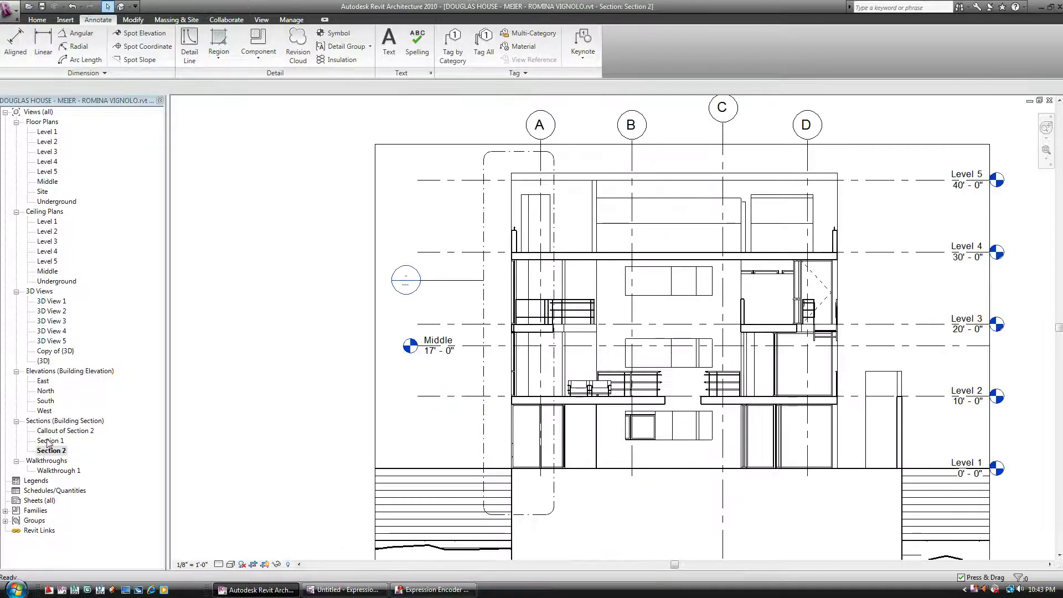
pyautogui.doubleClick(55, 431)
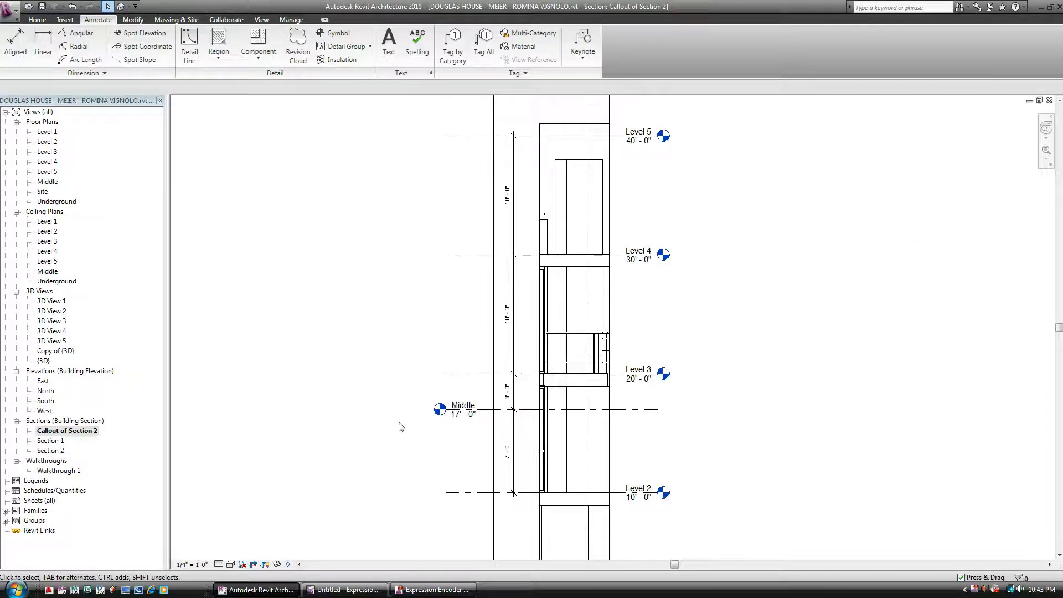
pyautogui.scroll(-2, 401, 427)
pyautogui.moveTo(411, 369); pyautogui.dragTo(416, 313, button='middle')
pyautogui.scroll(5, 534, 257)
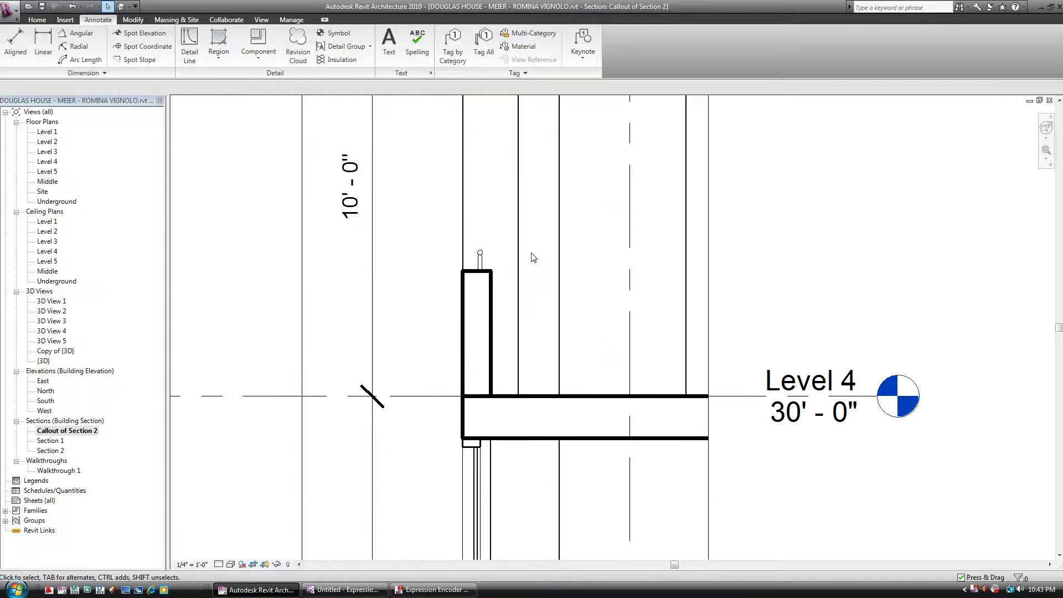
pyautogui.scroll(-3, 537, 397)
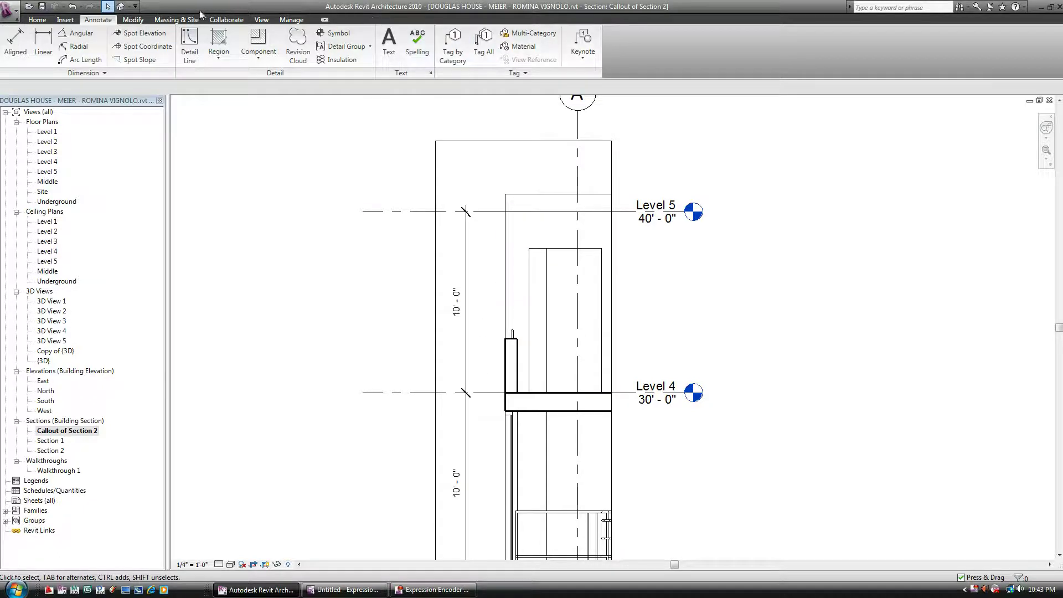
# Draw a callout box around the Level 4 guardrail in Section 2
pyautogui.click(260, 20)
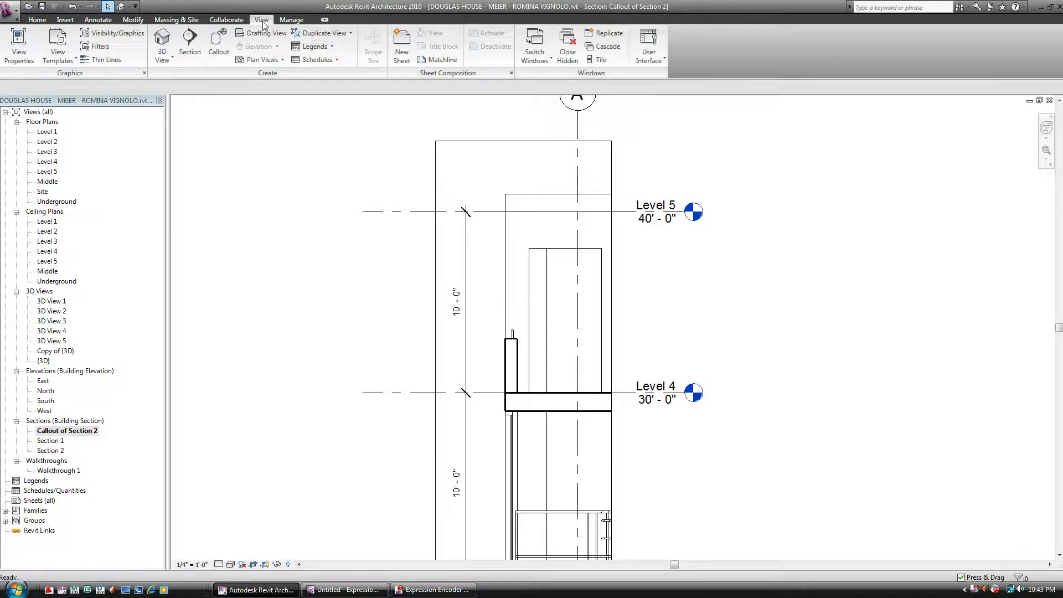
pyautogui.click(221, 45)
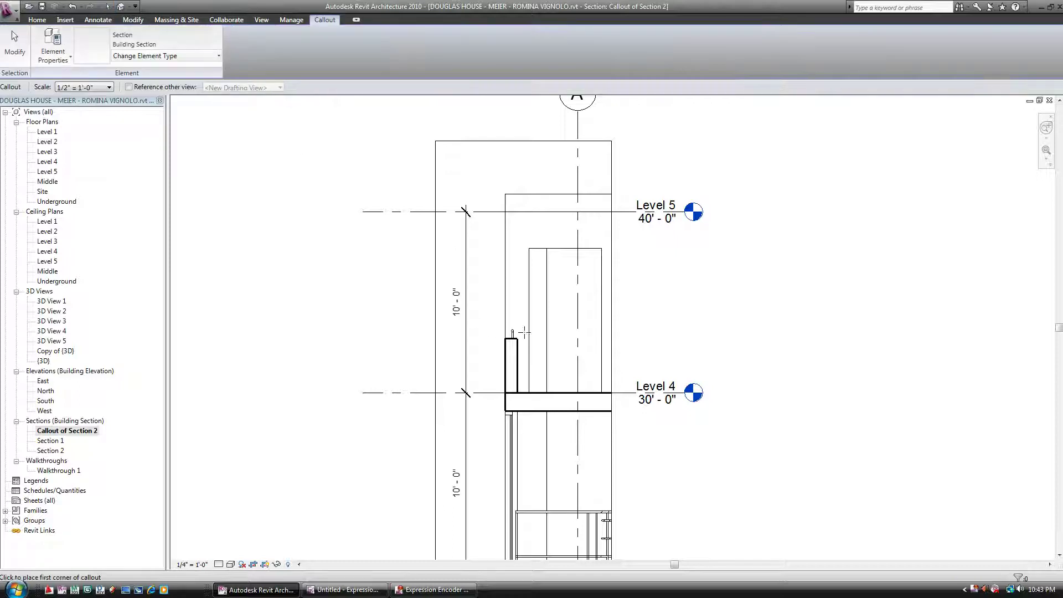
pyautogui.click(540, 315)
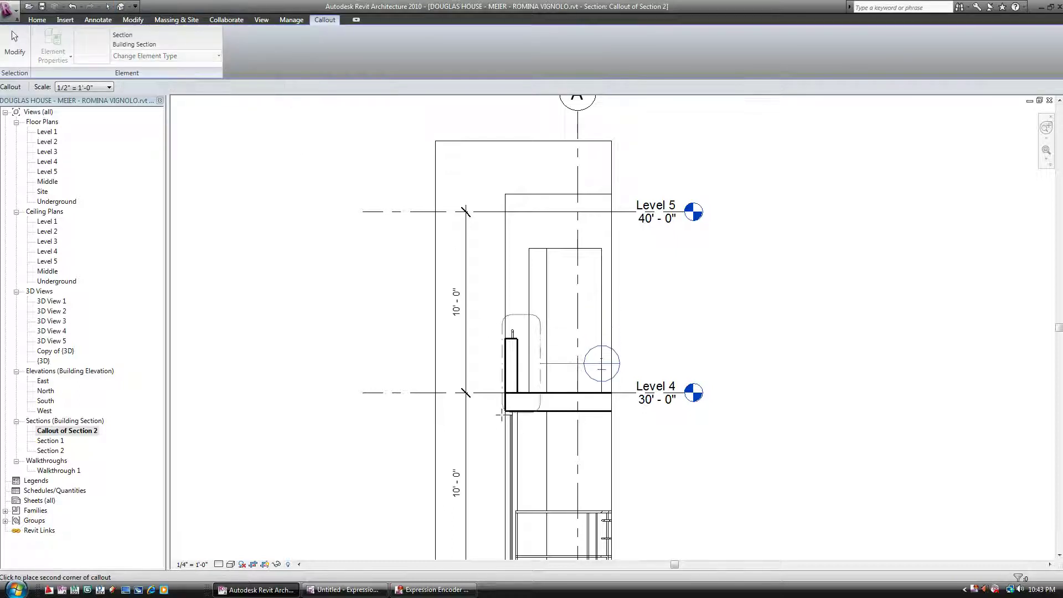
pyautogui.click(491, 437)
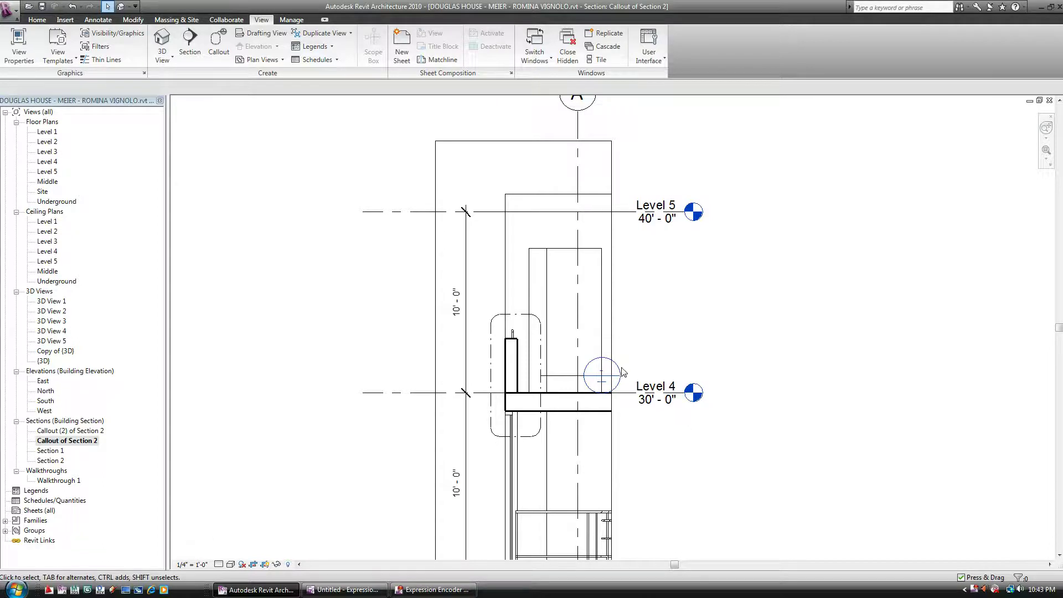
# Move the guardrail callout's head to the left of the guardrail
pyautogui.click(579, 377)
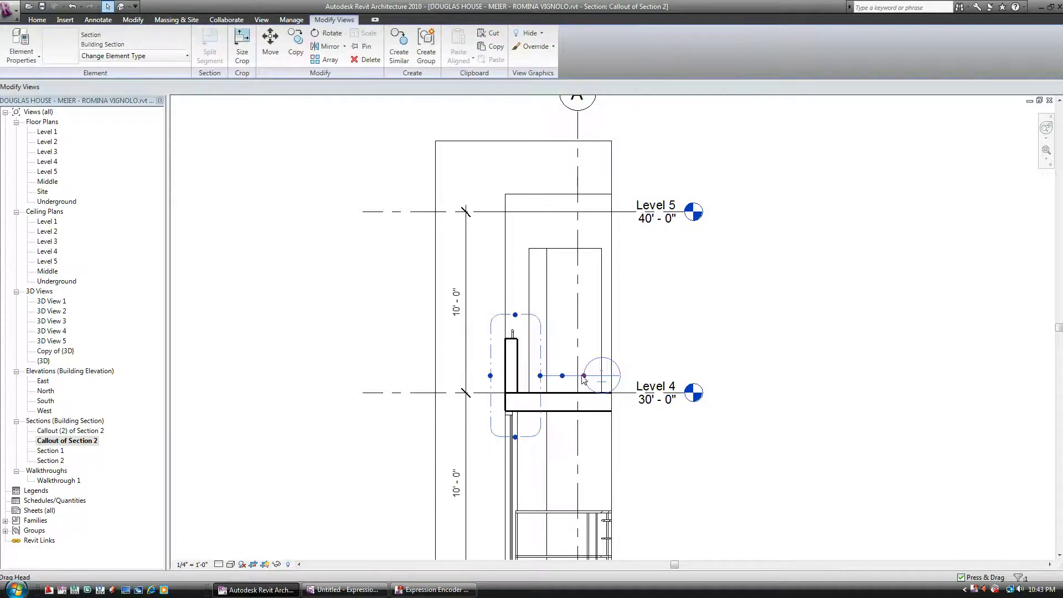
pyautogui.moveTo(583, 380); pyautogui.dragTo(422, 347)
pyautogui.click(343, 285)
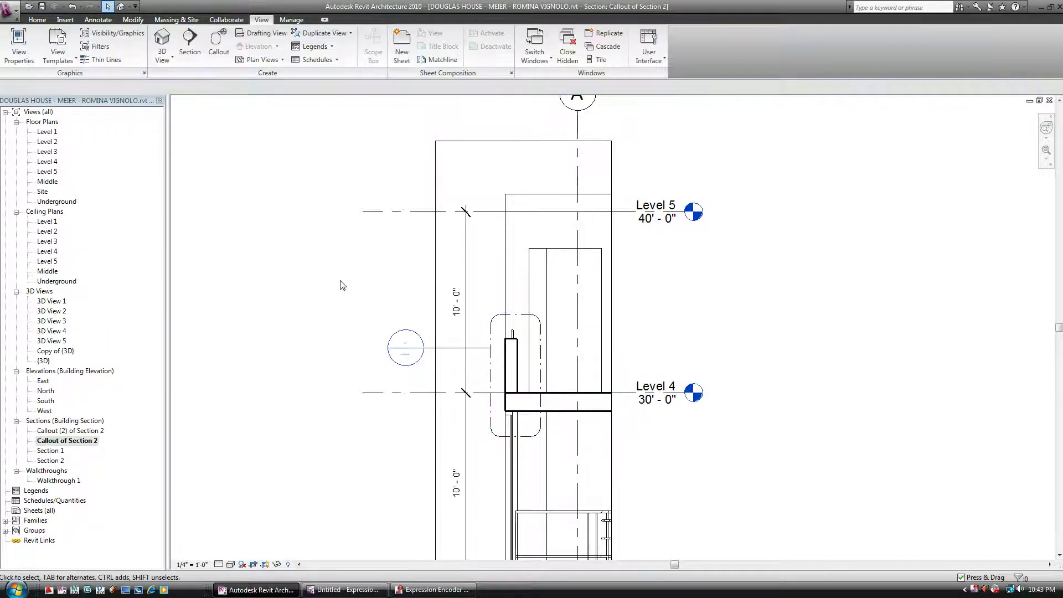
# Open Callout (2) of Section 2 and rename it GUARDRAIL CALL OUT
pyautogui.doubleClick(70, 431)
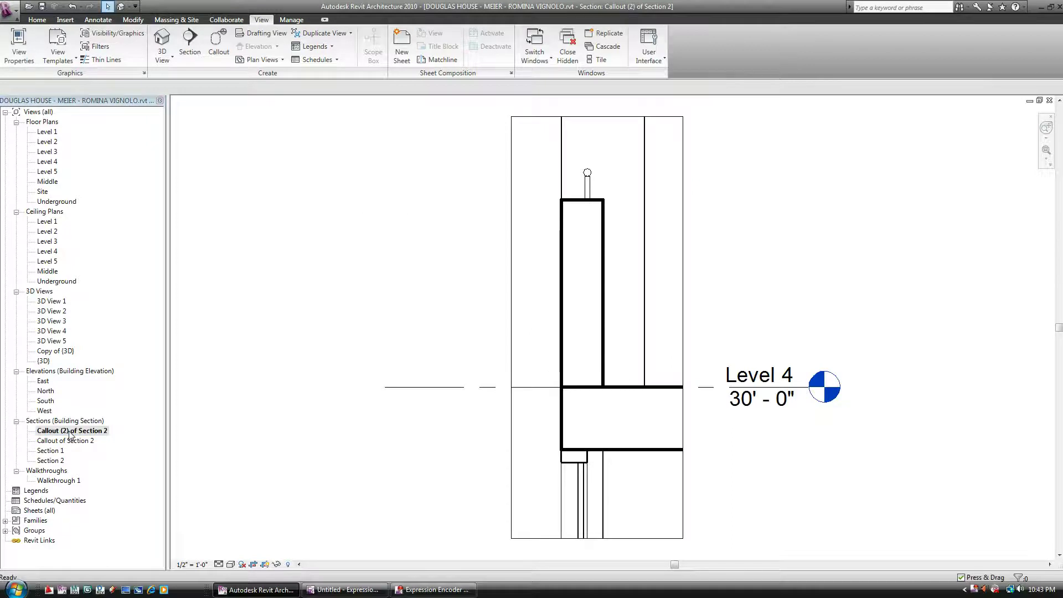
pyautogui.rightClick(69, 433)
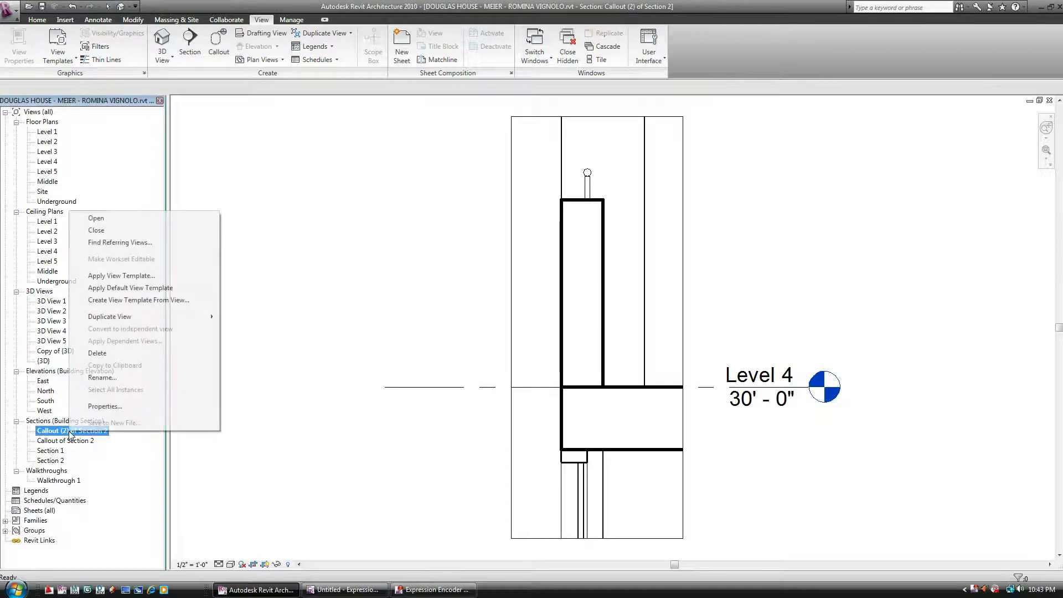
pyautogui.click(103, 378)
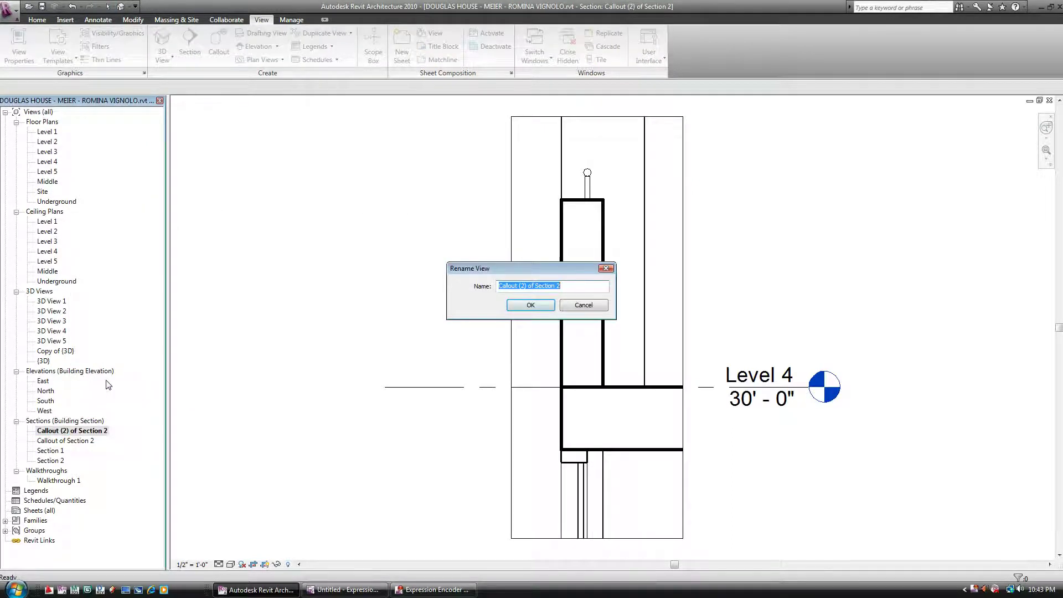
pyautogui.write('GUARDRAIL CALL OUT')
pyautogui.press('Return')
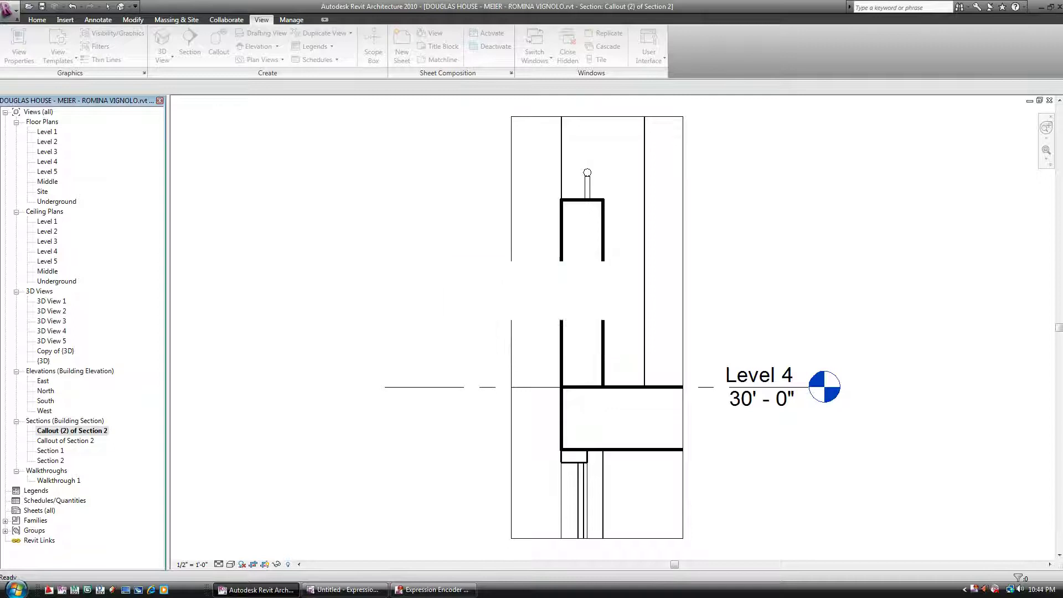
pyautogui.click(260, 412)
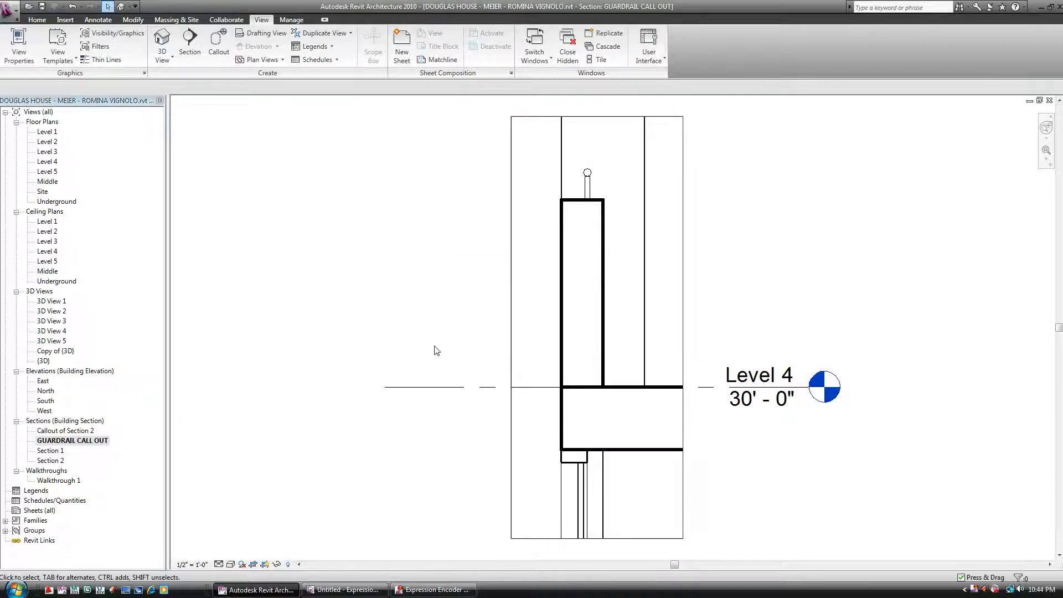
pyautogui.moveTo(611, 256)
pyautogui.mouseDown(button='middle')
pyautogui.moveTo(565, 287)
pyautogui.moveTo(436, 298)
pyautogui.mouseUp(button='middle')
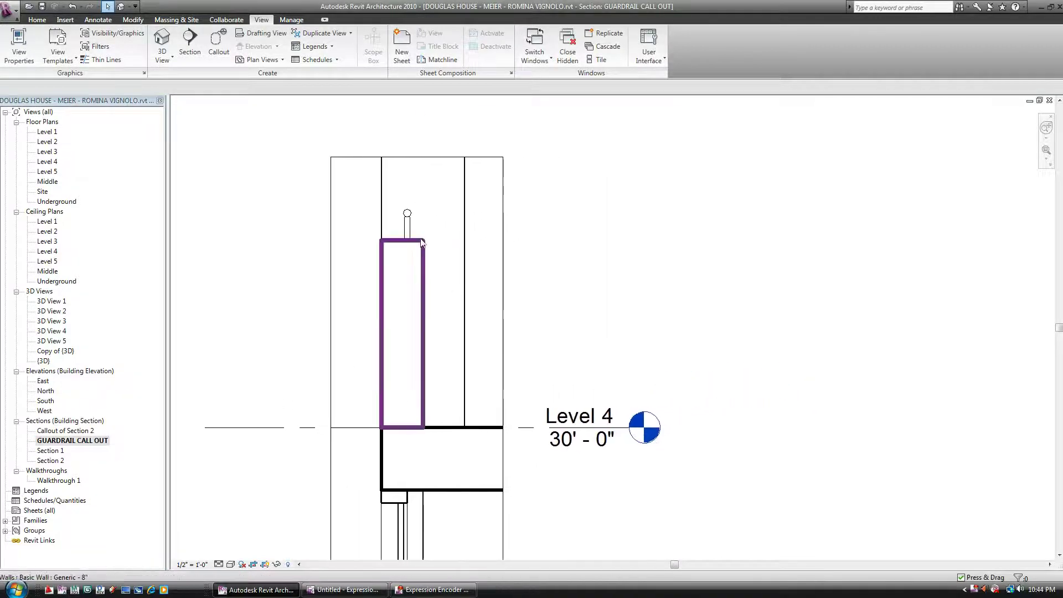
# Add an aligned 3'-0" dimension from Level 4 to the guardrail top, placed to its right
pyautogui.click(95, 20)
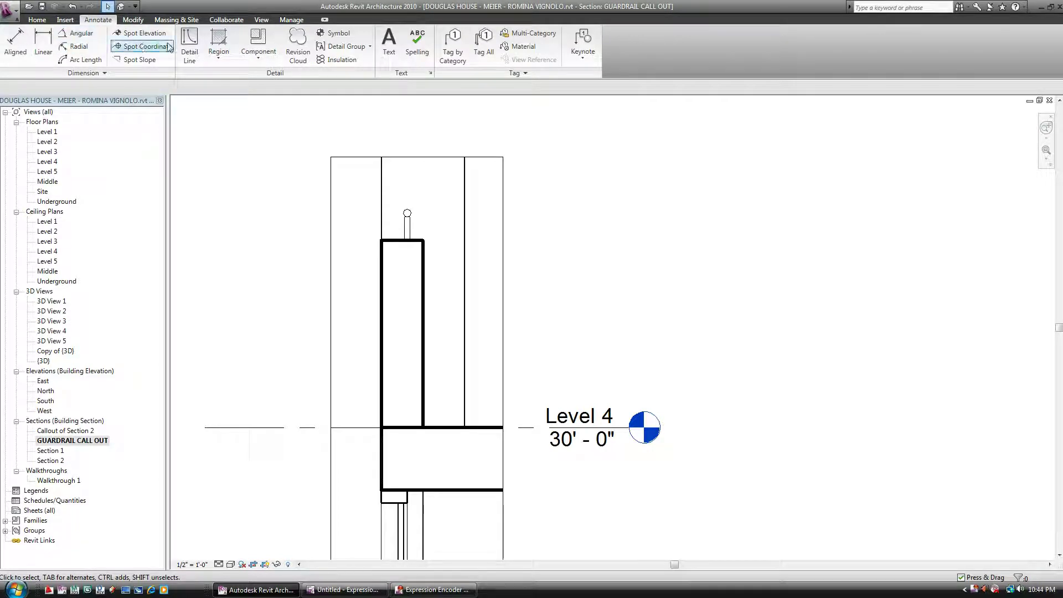
pyautogui.click(43, 47)
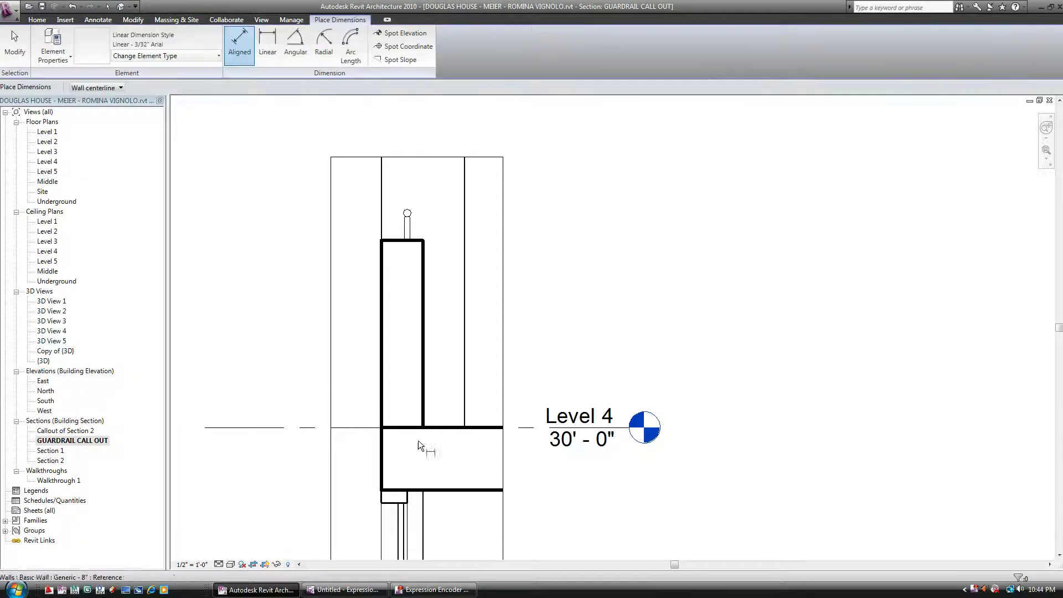
pyautogui.click(450, 427)
pyautogui.click(426, 240)
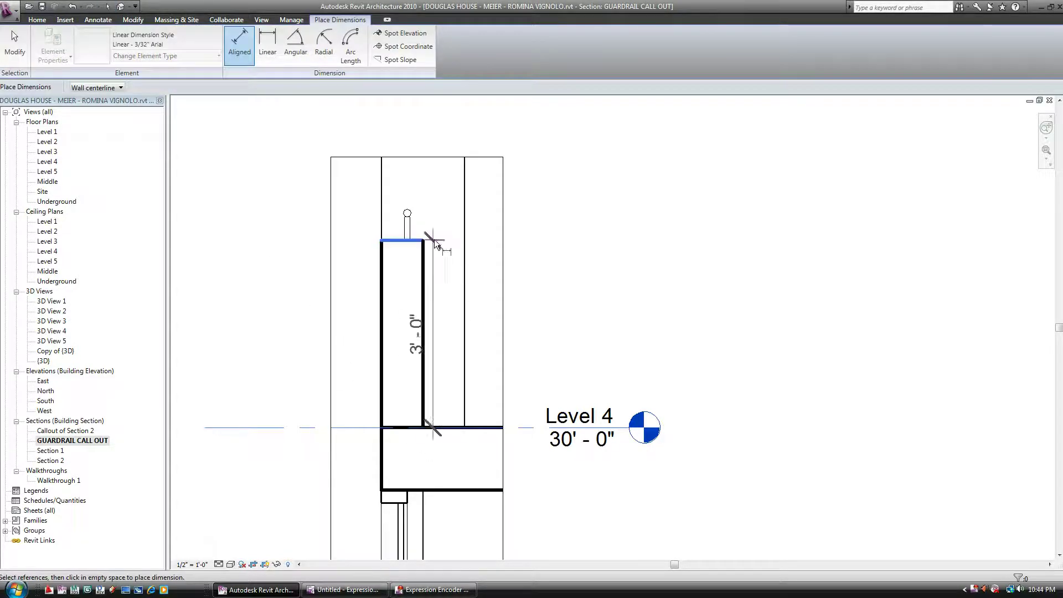
pyautogui.click(472, 247)
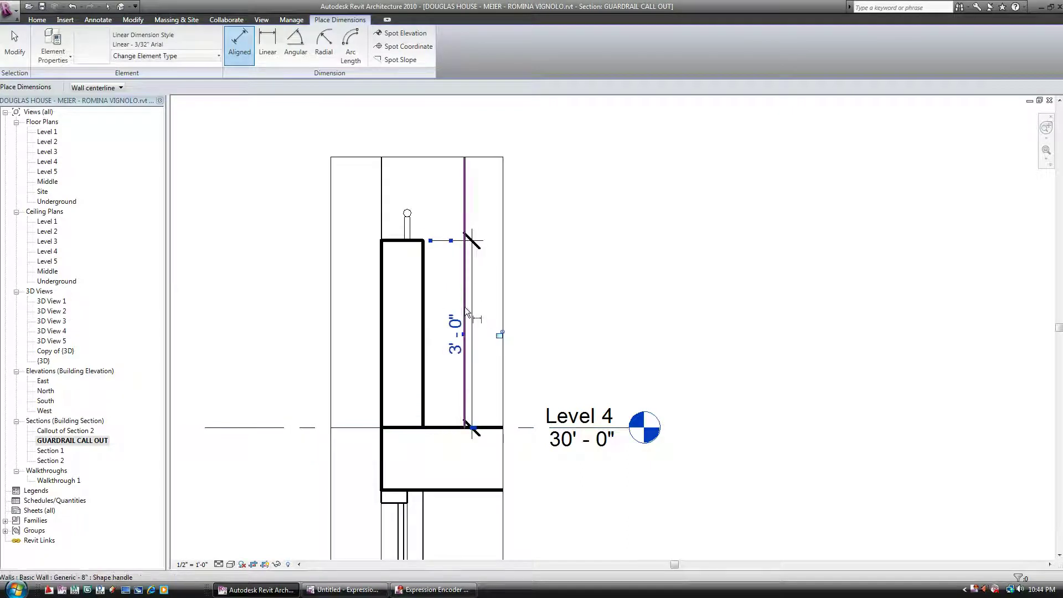
pyautogui.scroll(2, 424, 208)
pyautogui.scroll(1, 425, 211)
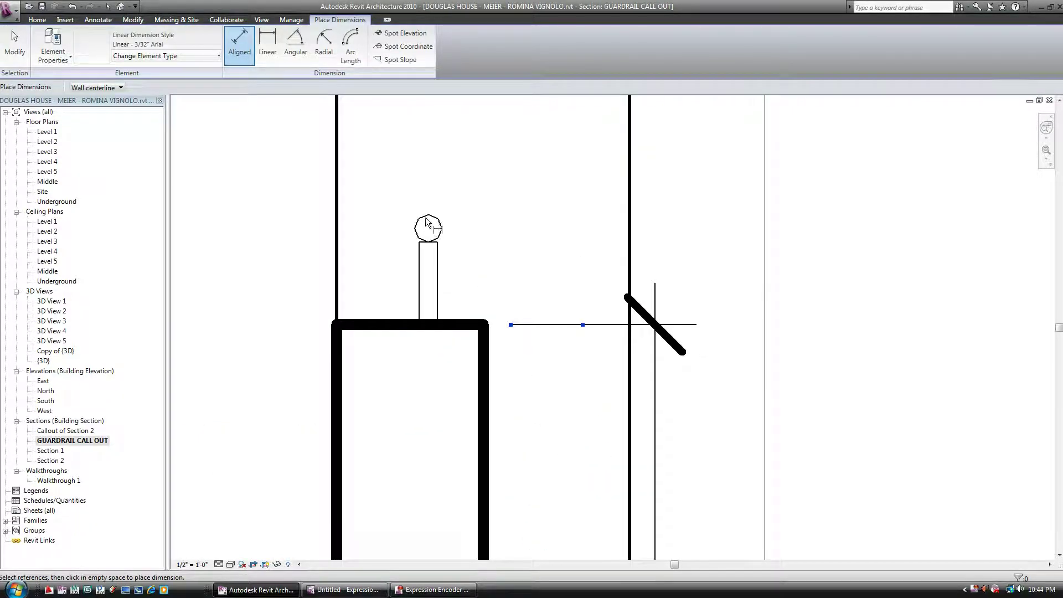
pyautogui.scroll(-3, 643, 199)
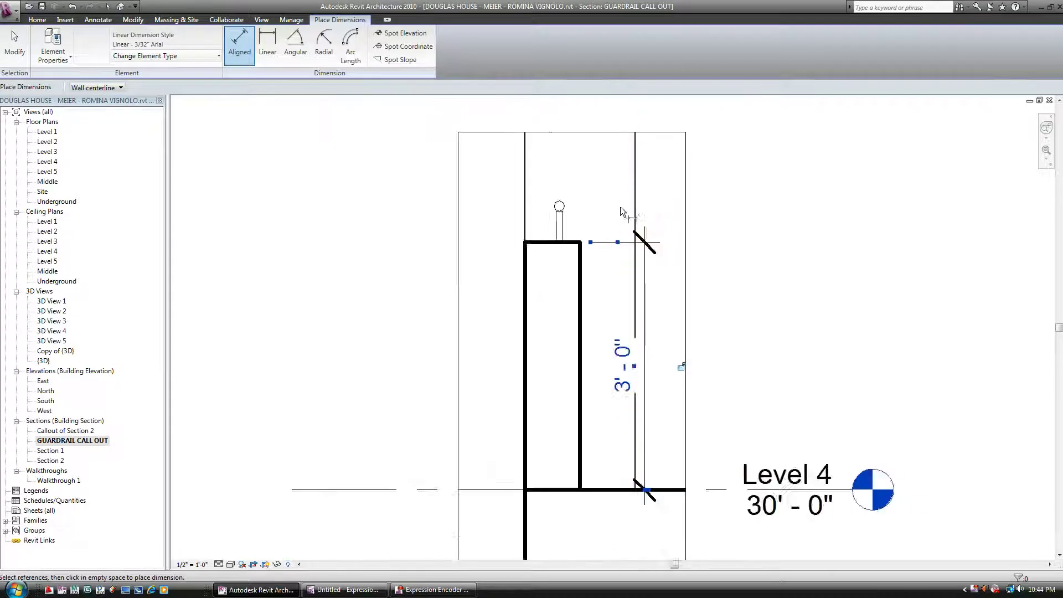
pyautogui.press('Escape')
pyautogui.press('Escape')
pyautogui.scroll(1, 620, 331)
pyautogui.click(580, 306)
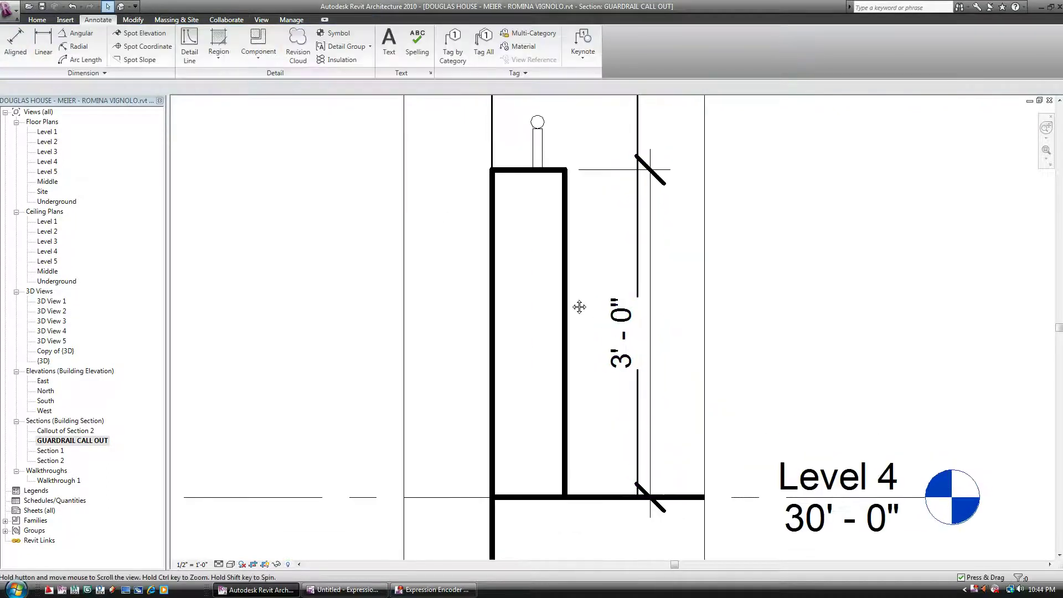
pyautogui.scroll(1, 565, 300)
pyautogui.moveTo(565, 216); pyautogui.dragTo(411, 214, button='middle')
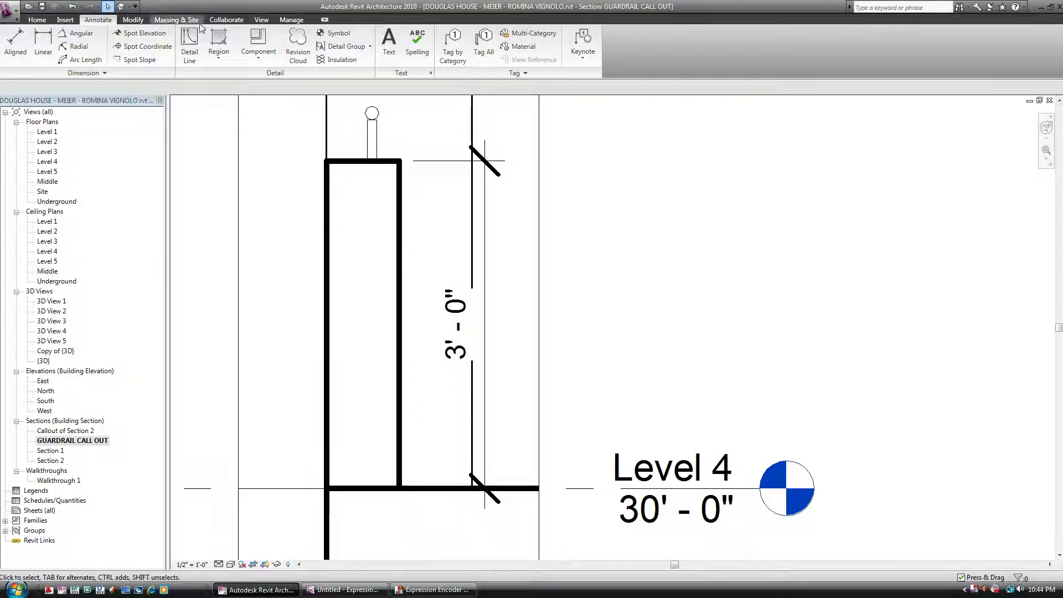
# Draw a closed four-corner detail line rectangle inside the guardrail from Level 4 to its top
pyautogui.click(189, 45)
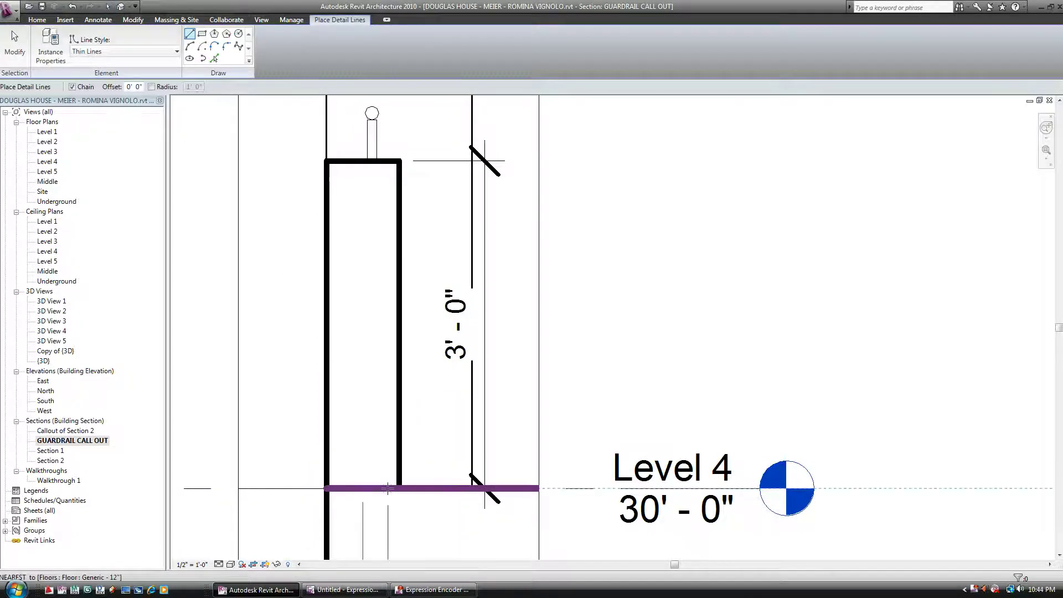
pyautogui.click(387, 488)
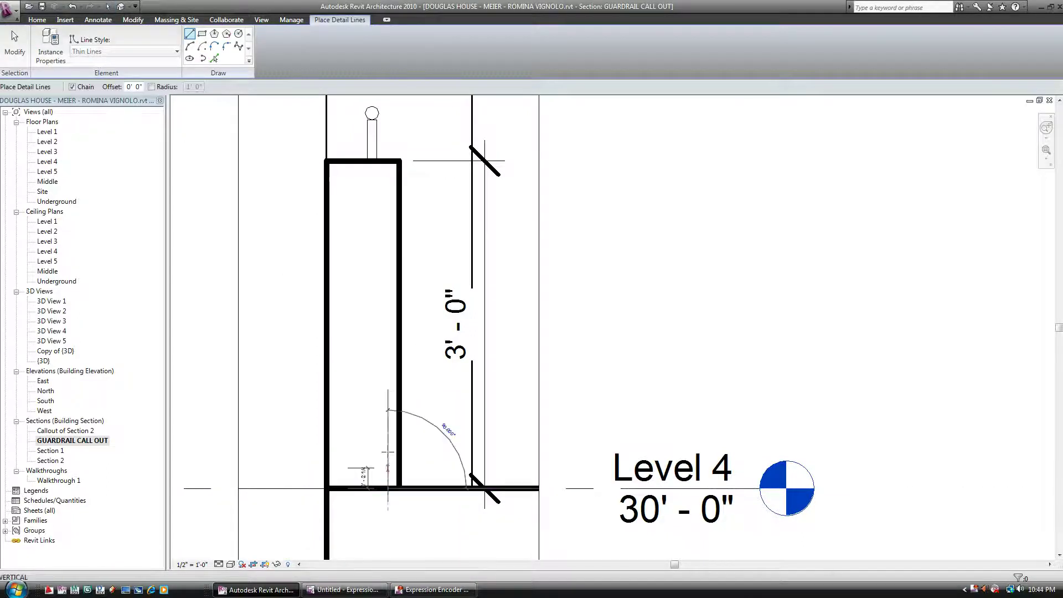
pyautogui.click(388, 177)
pyautogui.click(337, 177)
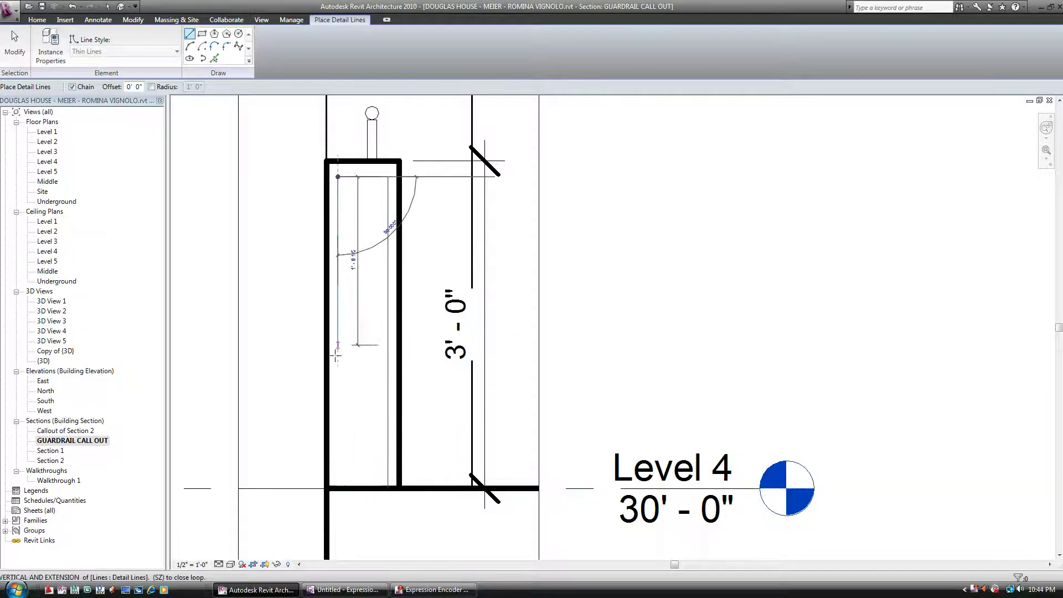
pyautogui.click(338, 482)
pyautogui.press('Escape')
pyautogui.press('Escape')
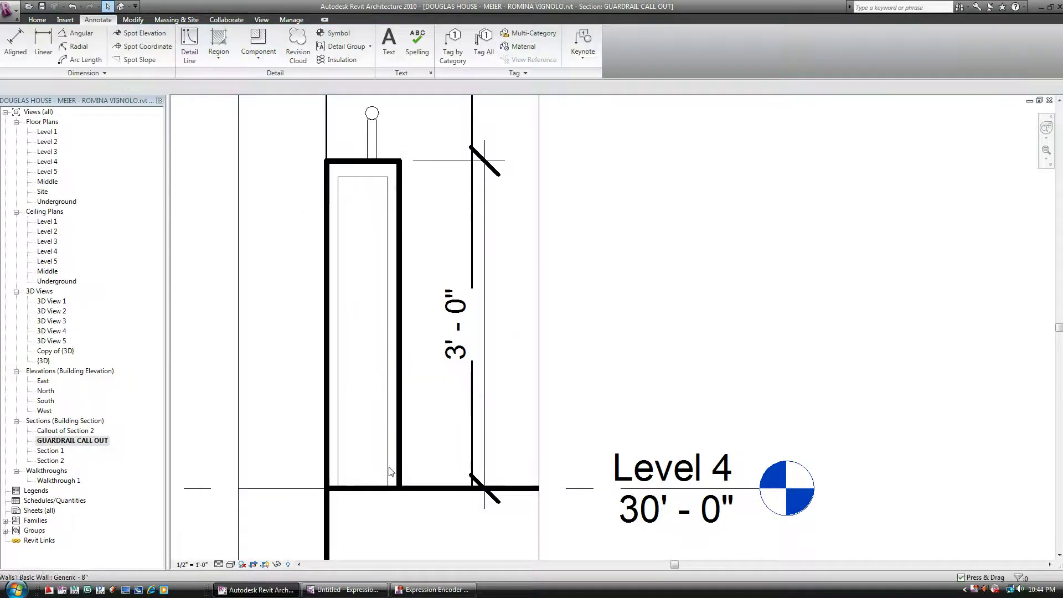
pyautogui.scroll(-2, 877, 355)
pyautogui.scroll(-2, 877, 355)
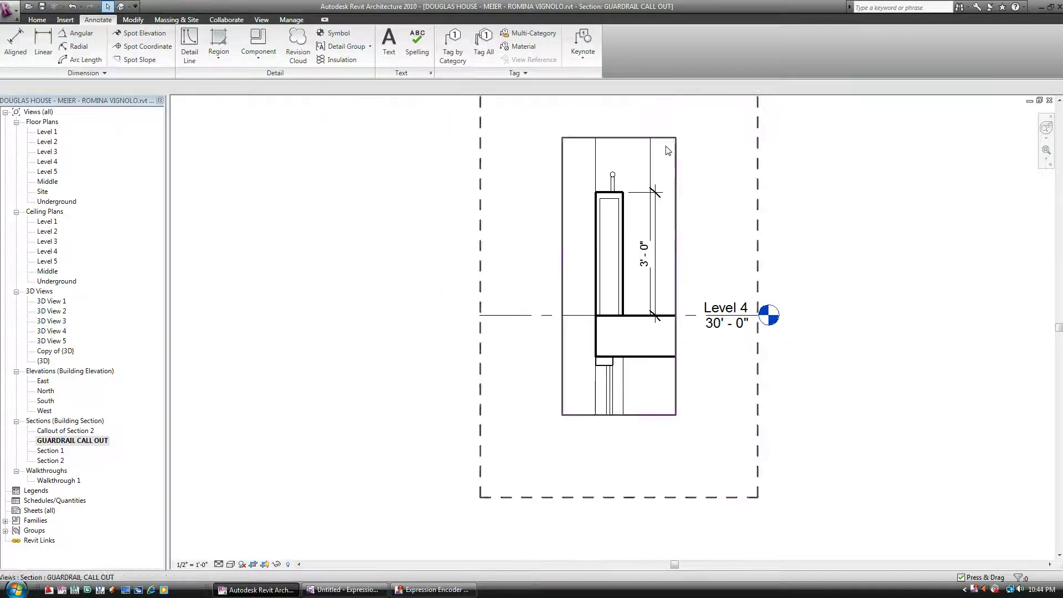
pyautogui.scroll(2, 724, 253)
pyautogui.moveTo(729, 254); pyautogui.dragTo(713, 340, button='middle')
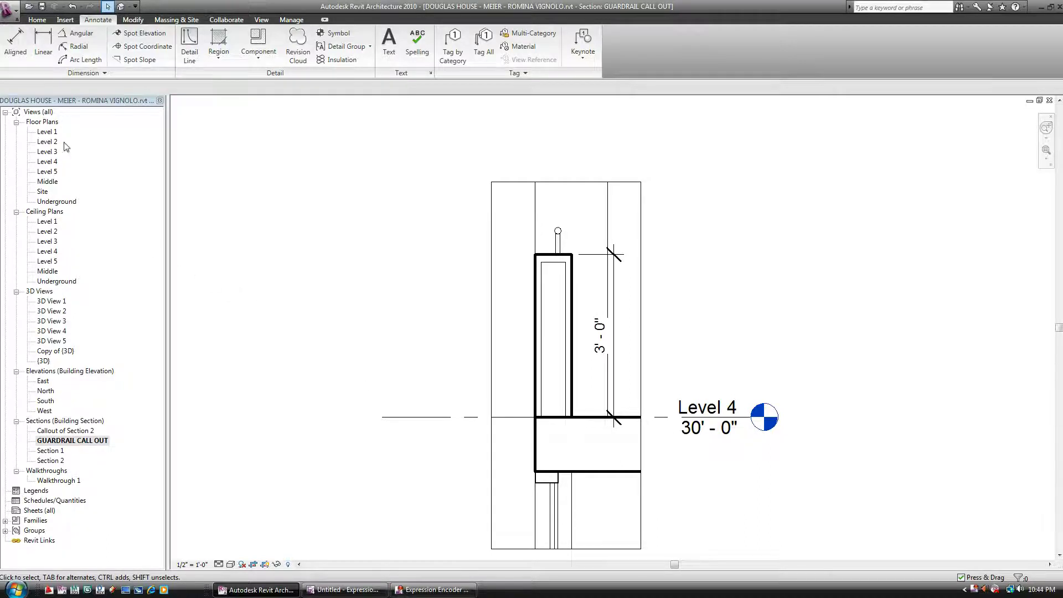
# Create a plan callout box around the stair in the Level 1 floor plan
pyautogui.doubleClick(46, 132)
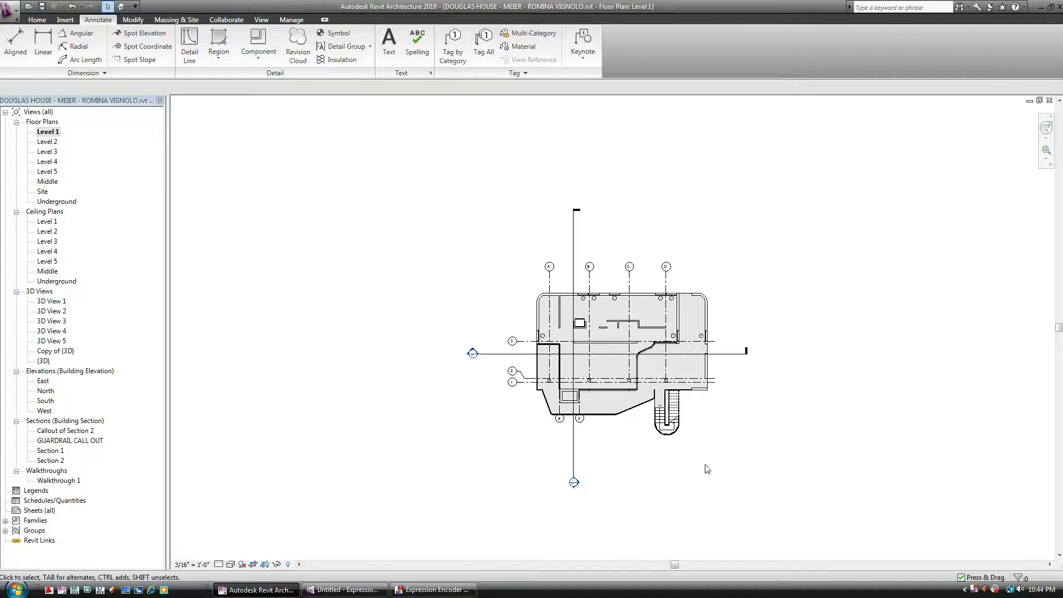
pyautogui.scroll(6, 707, 470)
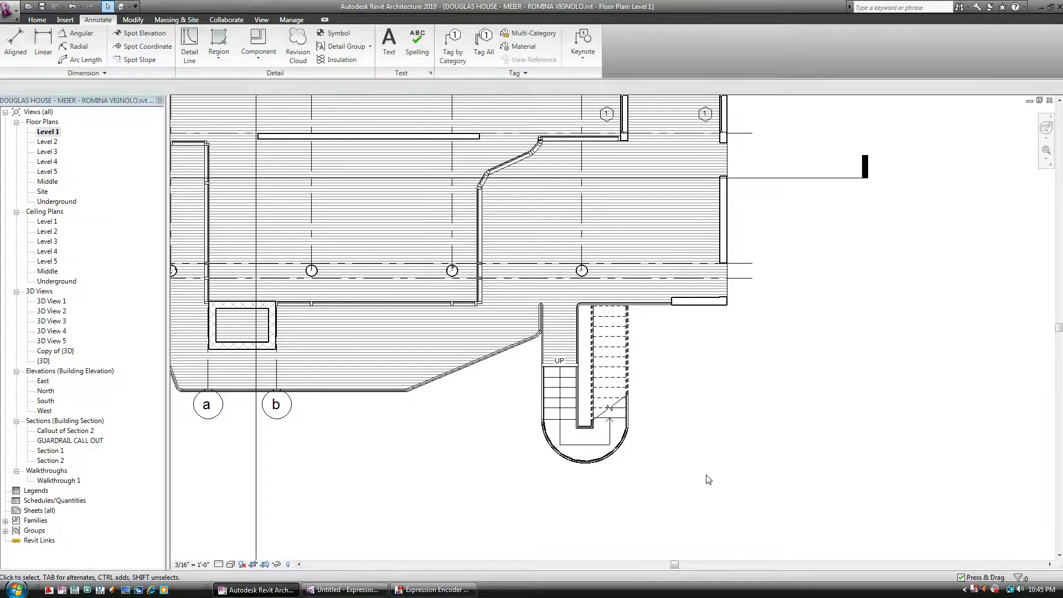
pyautogui.scroll(-1, 753, 462)
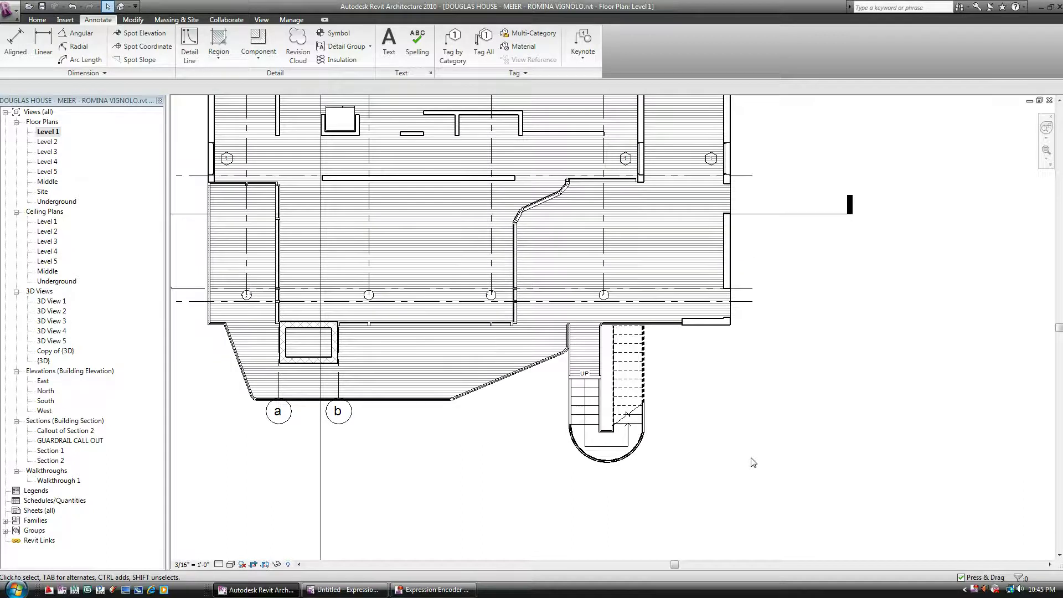
pyautogui.click(261, 20)
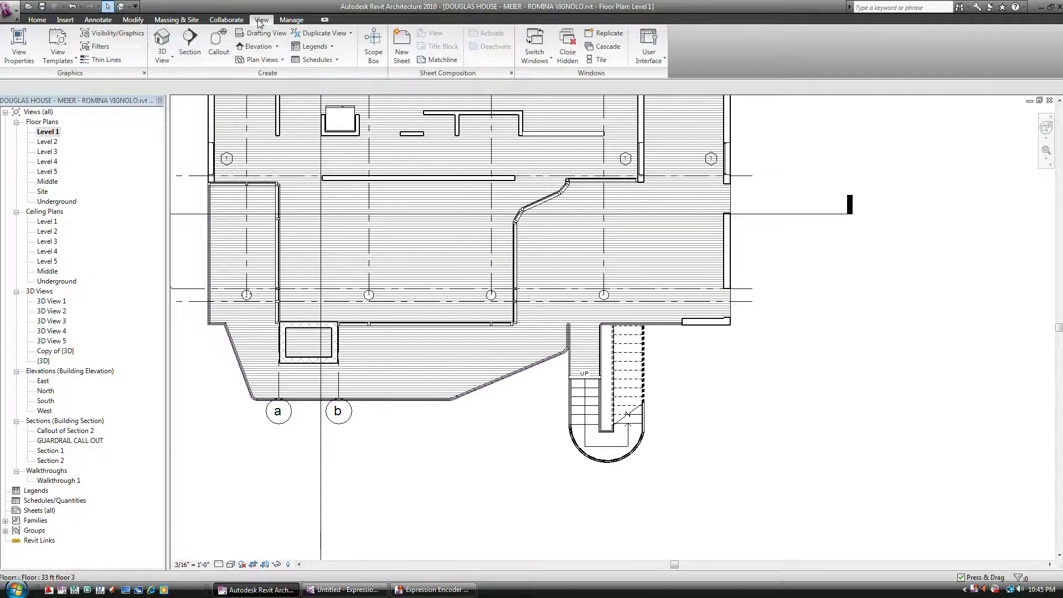
pyautogui.click(219, 41)
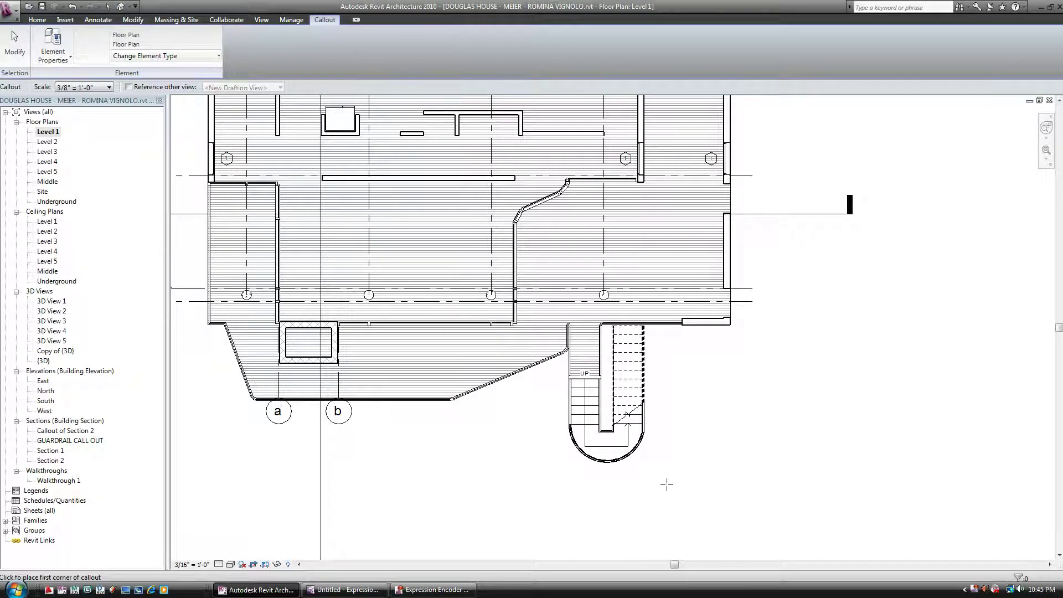
pyautogui.click(535, 307)
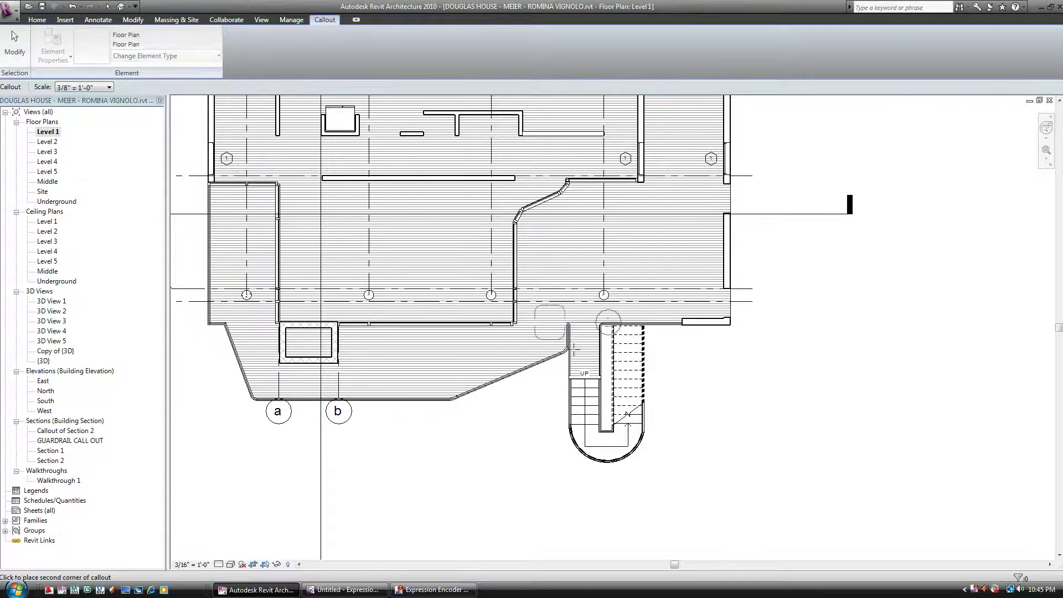
pyautogui.click(669, 486)
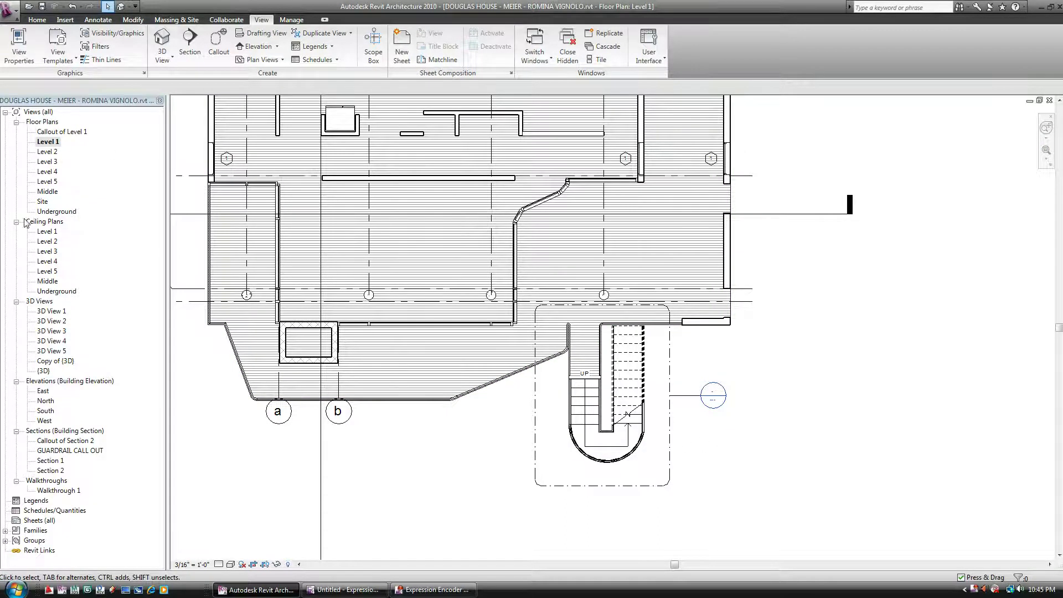
# Rename the 'Callout of Level 1' view to STAIR ENLARGEMENT
pyautogui.click(63, 132)
pyautogui.rightClick(65, 132)
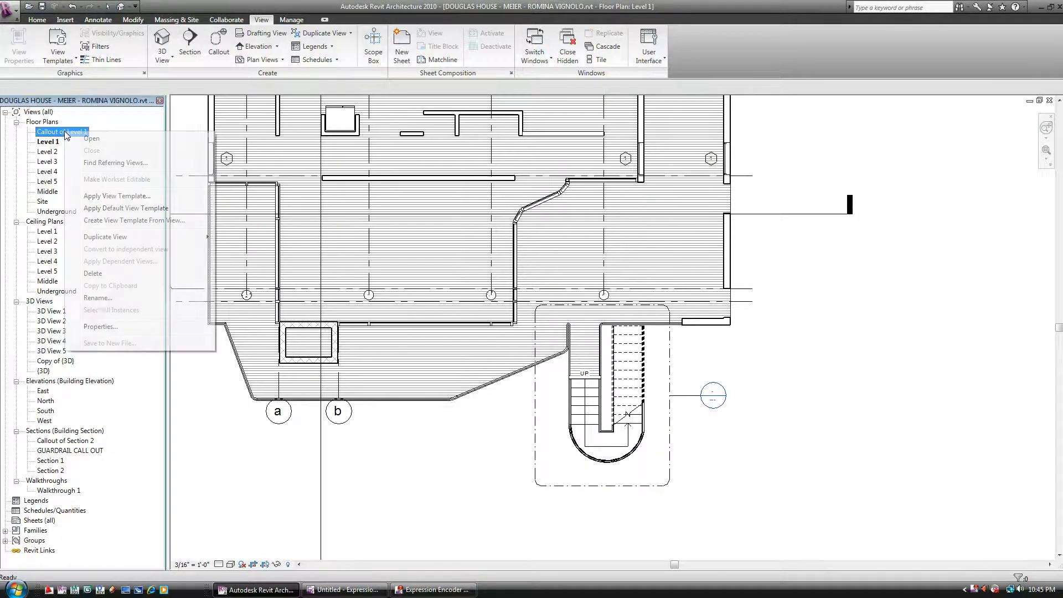
pyautogui.click(95, 298)
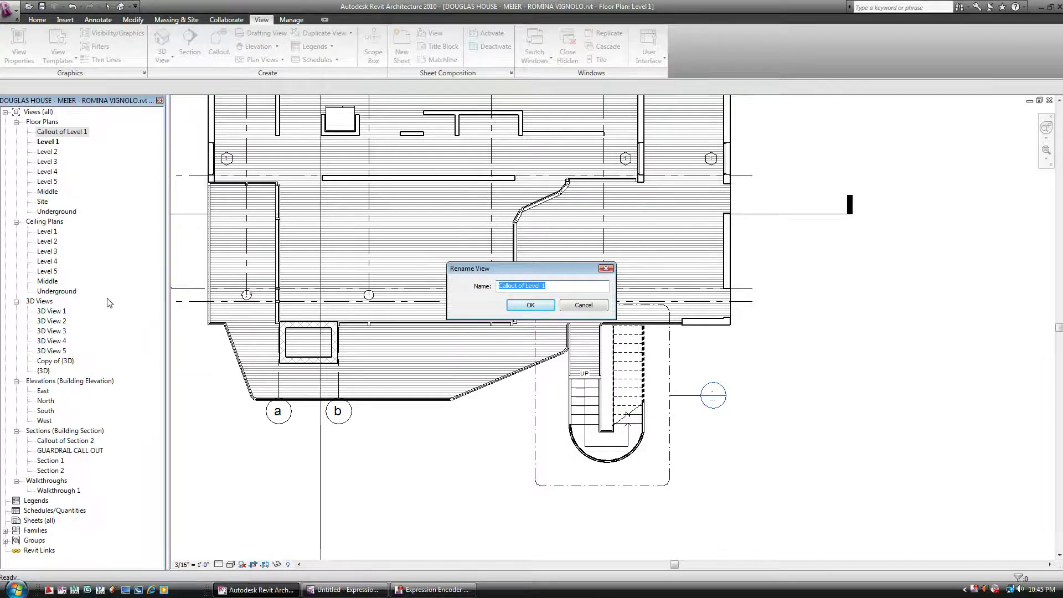
pyautogui.write('STAIR ENLARGEMENT')
pyautogui.press('Return')
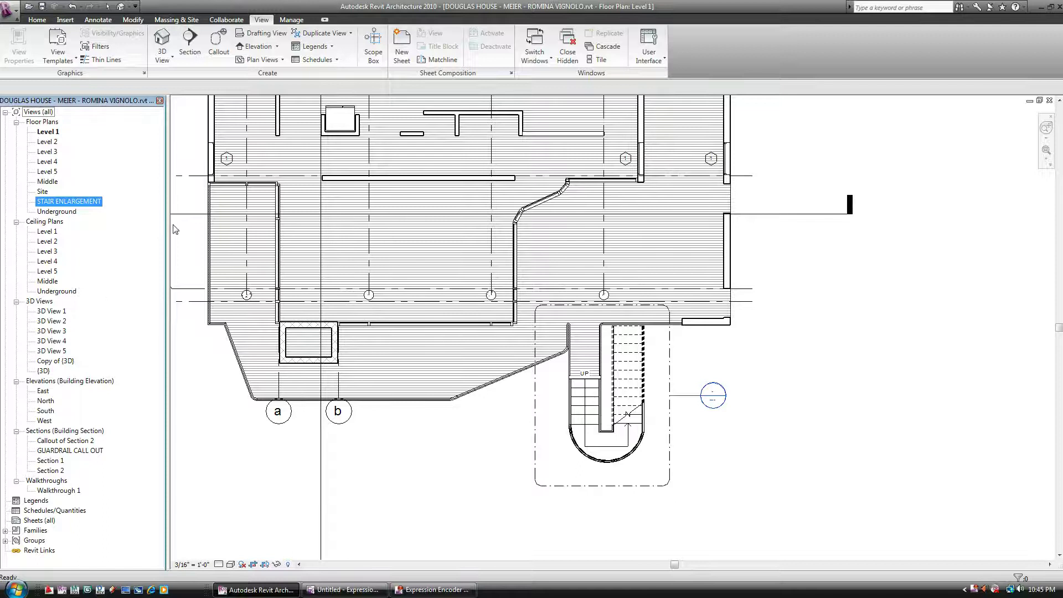
# In the STAIR ENLARGEMENT plan, dimension the tread lines as an aligned string of 11" segments right of the stair
pyautogui.doubleClick(41, 202)
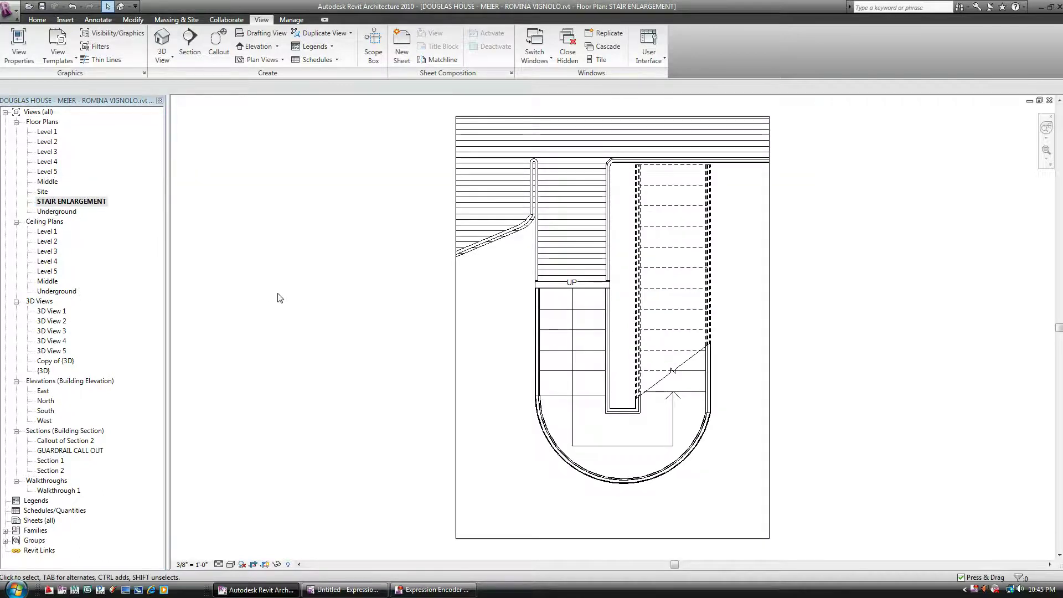
pyautogui.scroll(-2, 737, 321)
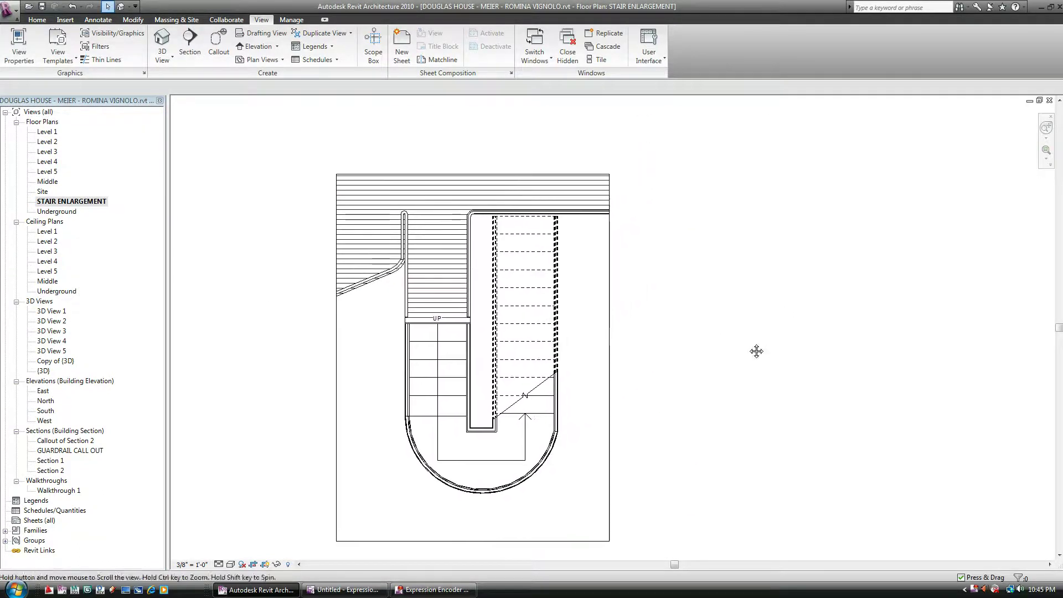
pyautogui.click(98, 19)
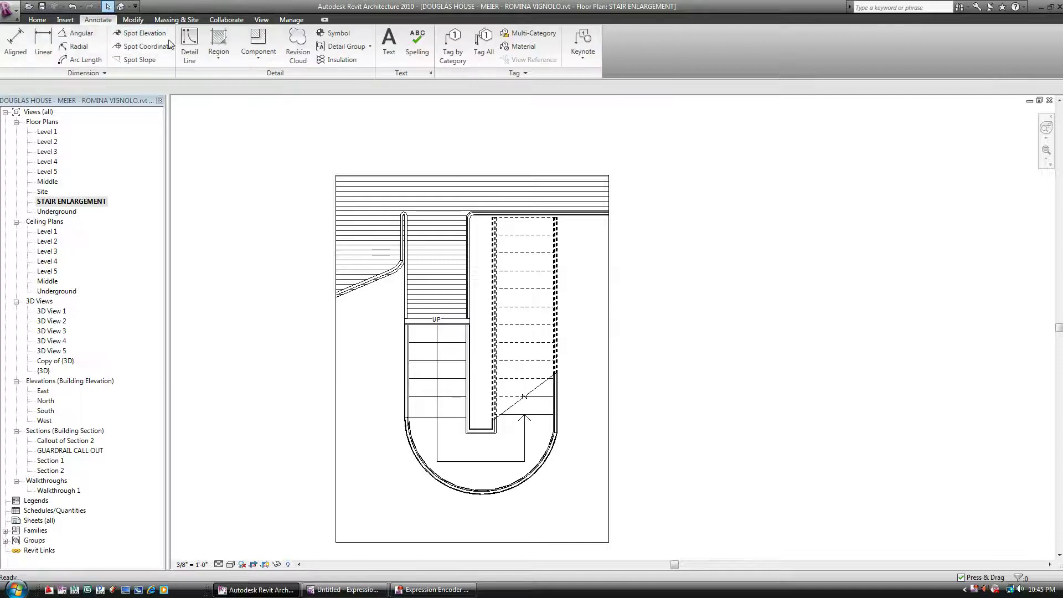
pyautogui.click(30, 46)
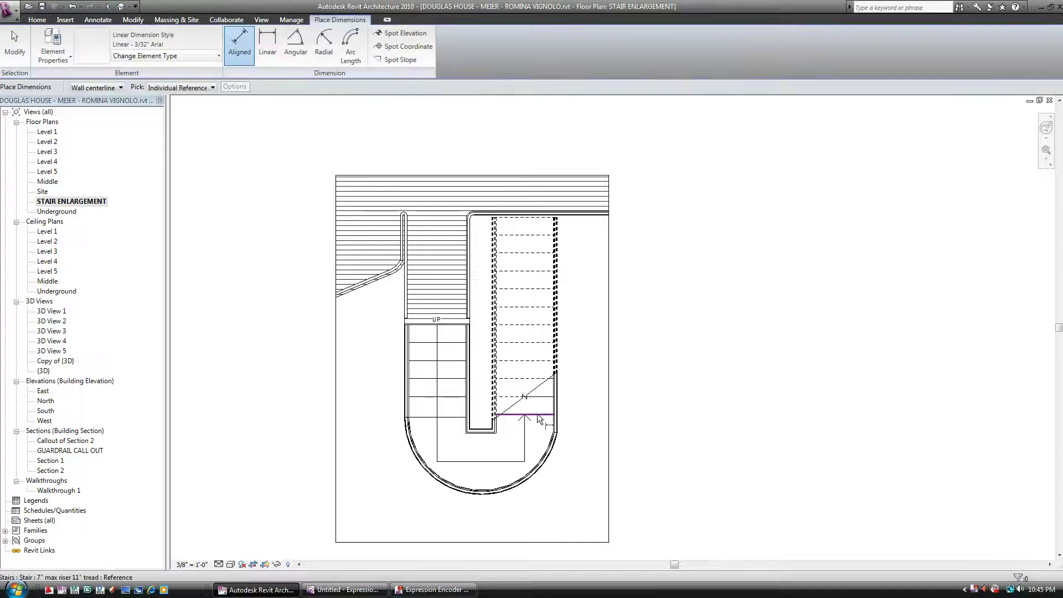
pyautogui.click(532, 398)
pyautogui.click(524, 379)
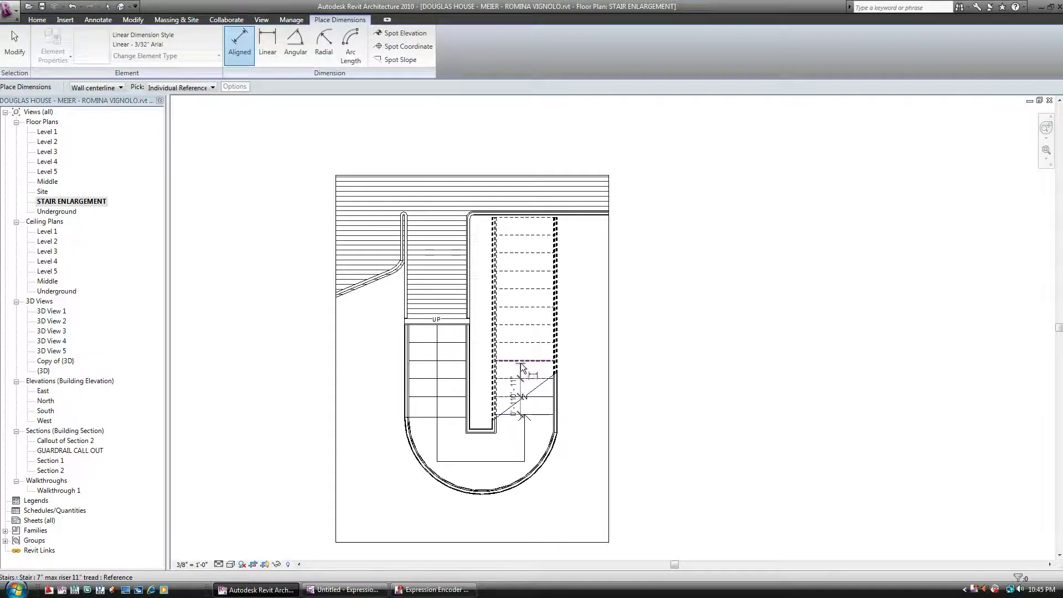
pyautogui.click(521, 362)
pyautogui.click(520, 343)
pyautogui.click(520, 324)
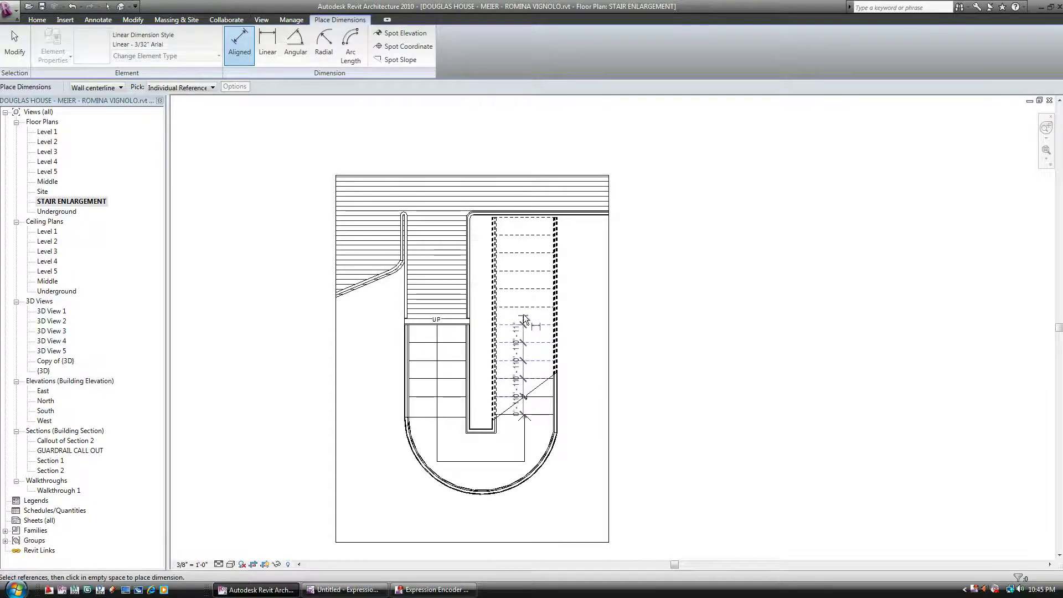
pyautogui.click(525, 307)
pyautogui.click(525, 289)
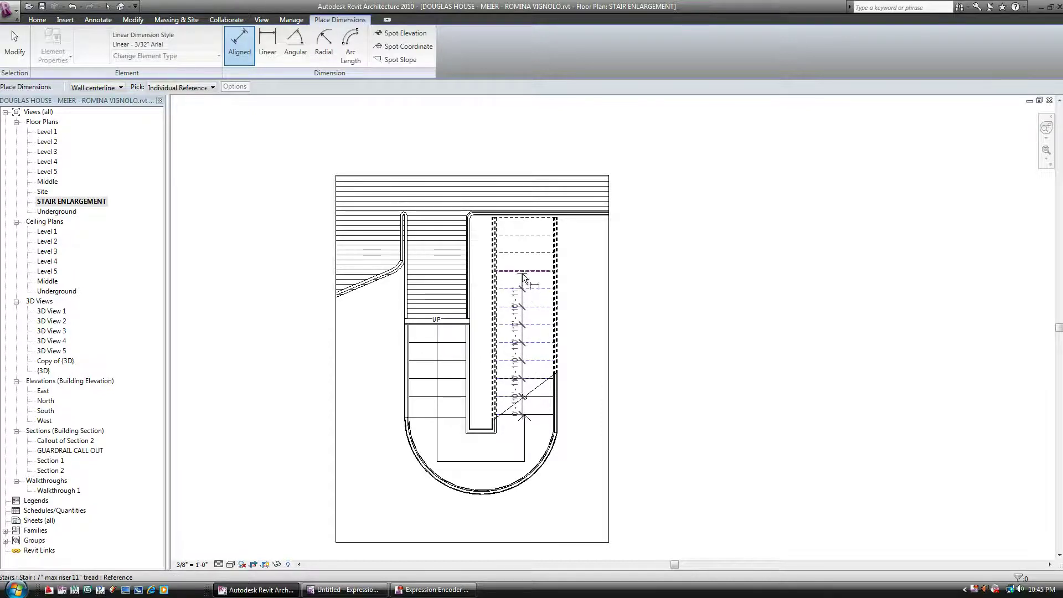
pyautogui.click(523, 271)
pyautogui.click(522, 252)
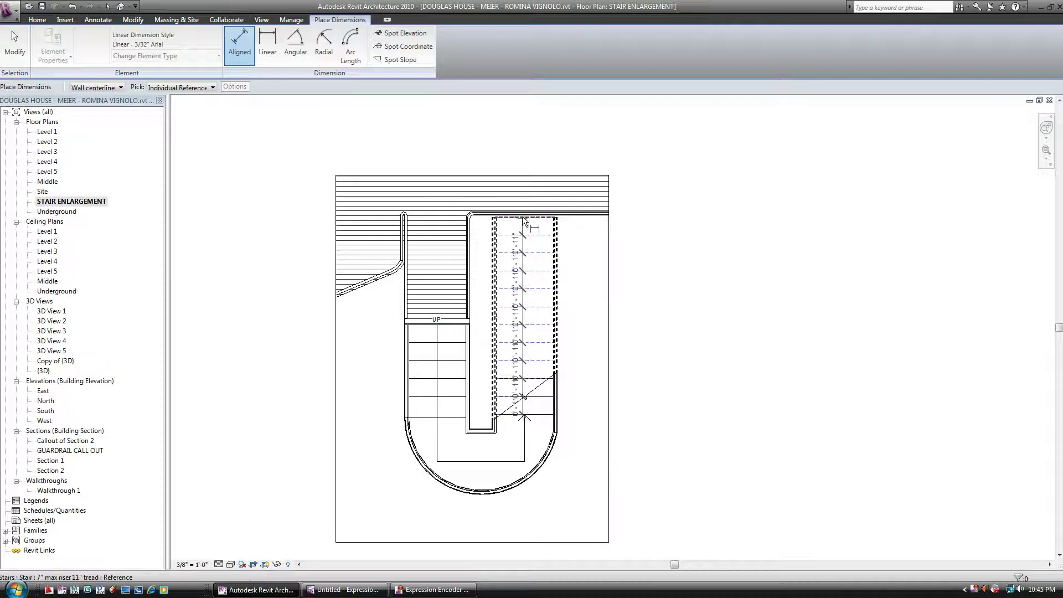
pyautogui.click(590, 243)
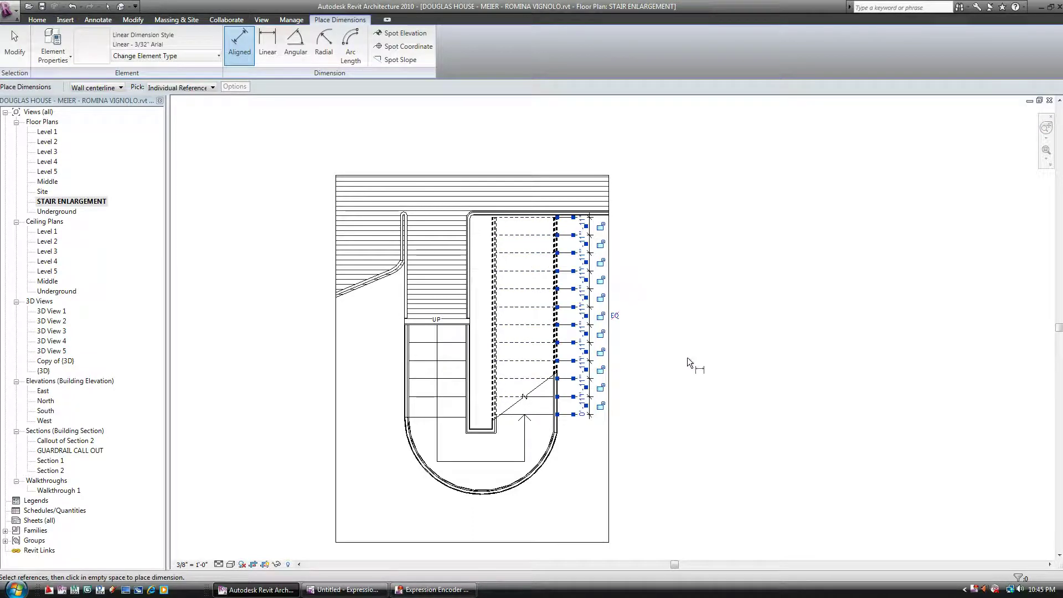
pyautogui.press('Escape')
pyautogui.press('Escape')
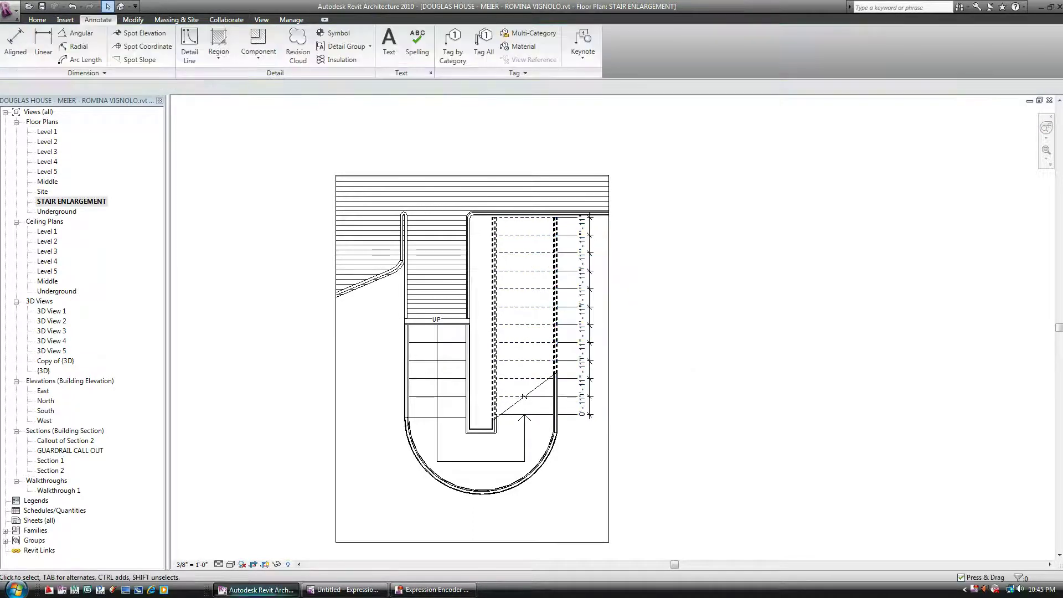
# Try 1/8" and 1/4" view scales, then settle on 1/2" = 1'-0"
pyautogui.click(188, 564)
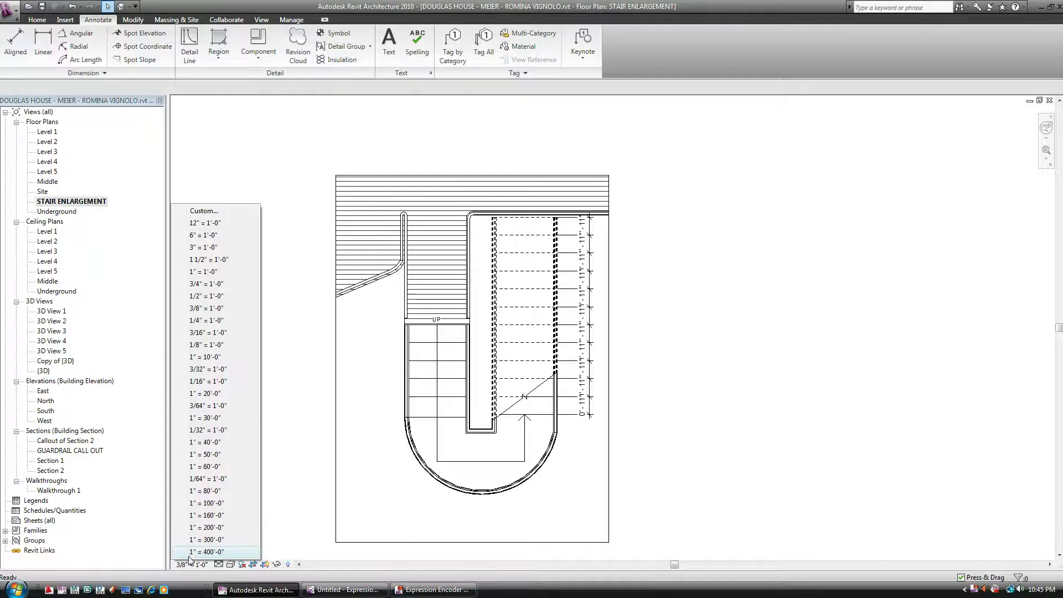
pyautogui.click(206, 347)
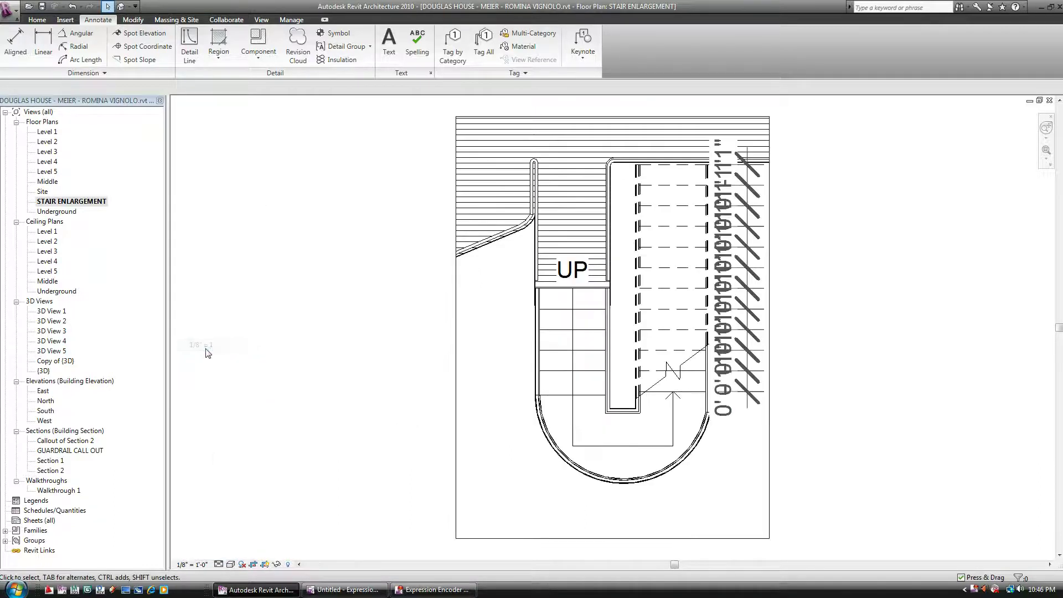
pyautogui.click(205, 564)
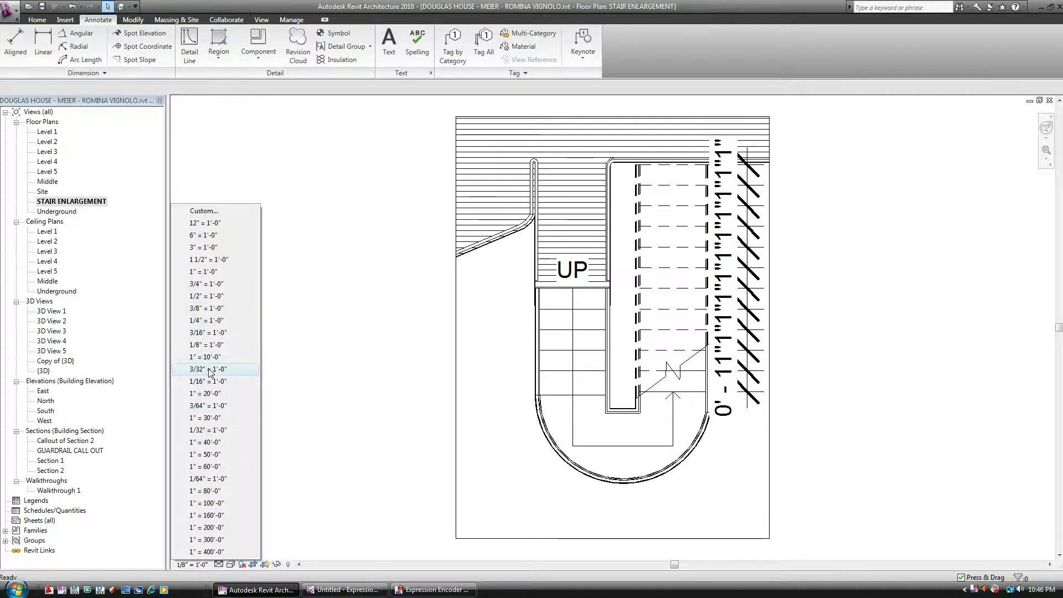
pyautogui.click(208, 321)
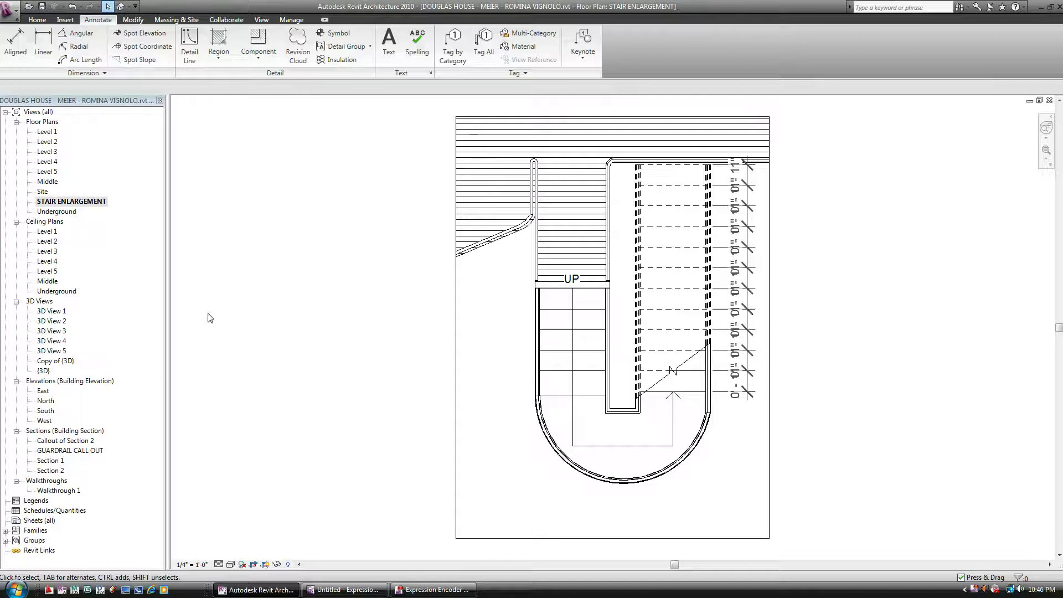
pyautogui.click(201, 565)
pyautogui.click(204, 297)
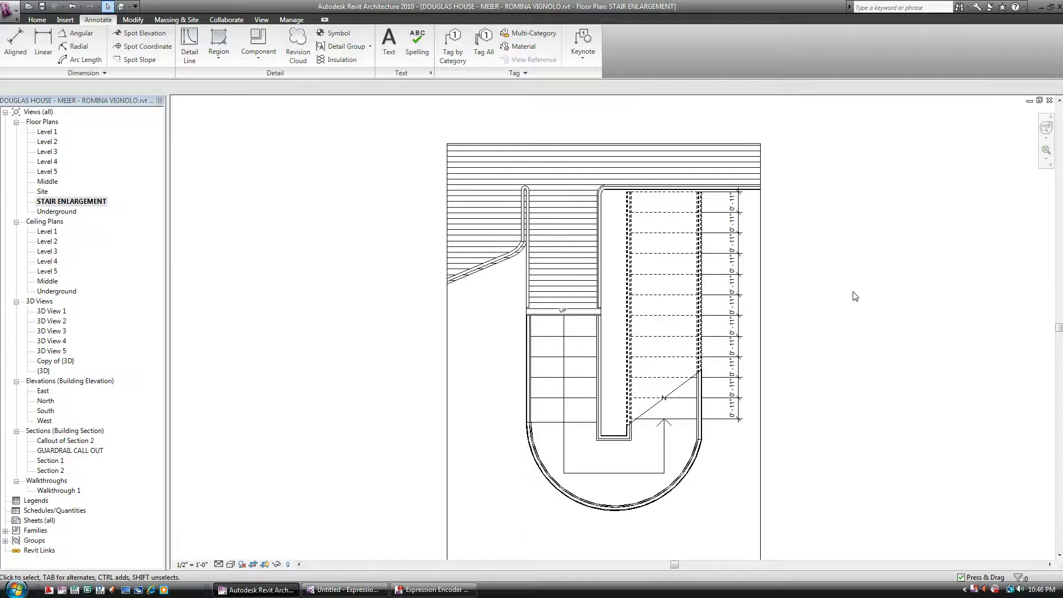
pyautogui.scroll(-1, 858, 295)
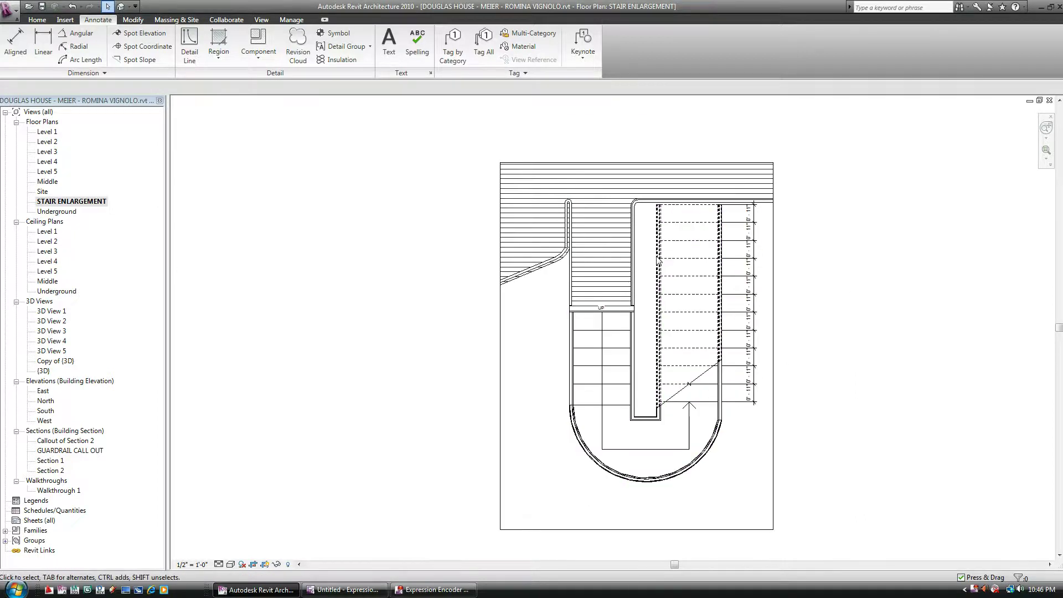
# Place a 'CONCRETE STAIRS' text note with a two-segment leader pointing at the stair's curved end
pyautogui.click(390, 42)
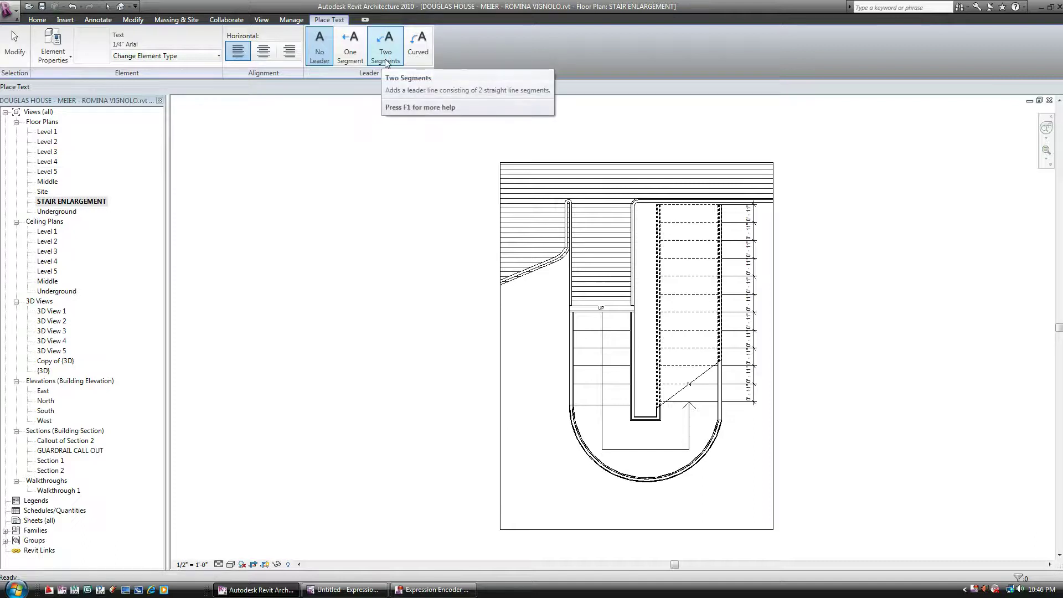
pyautogui.click(386, 58)
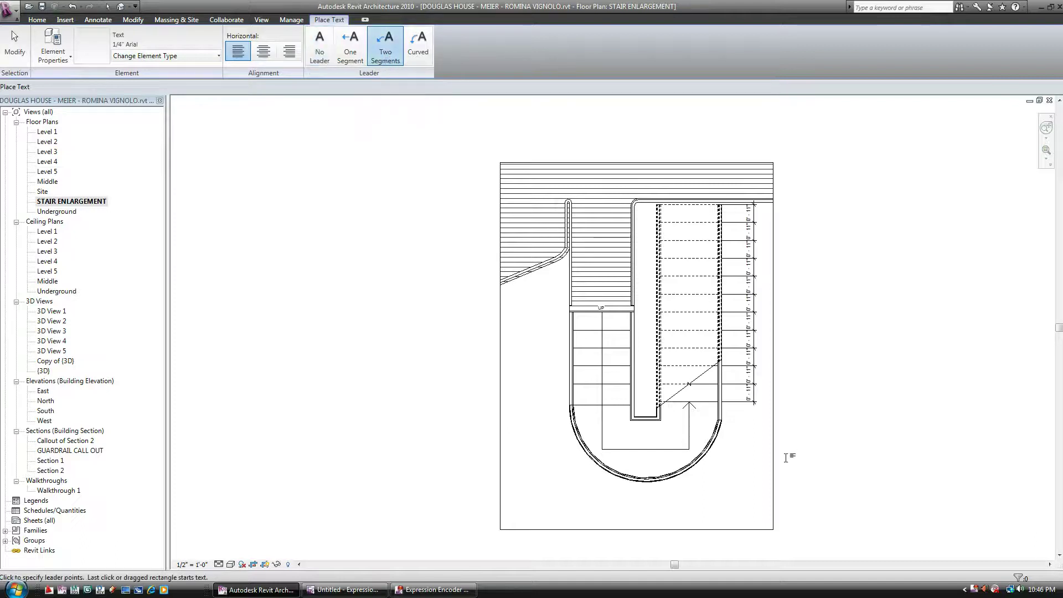
pyautogui.click(674, 433)
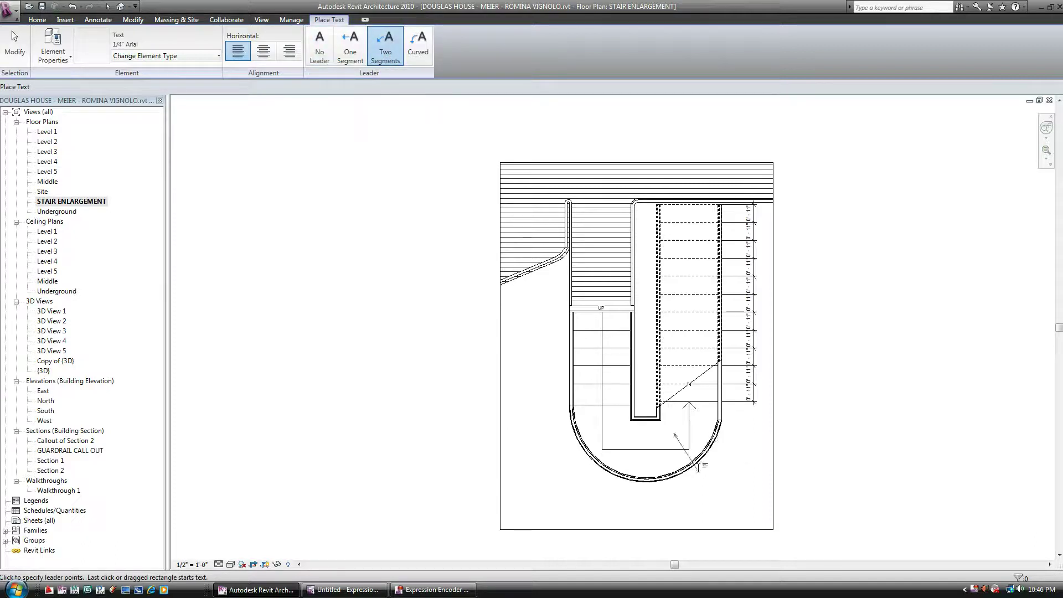
pyautogui.click(735, 488)
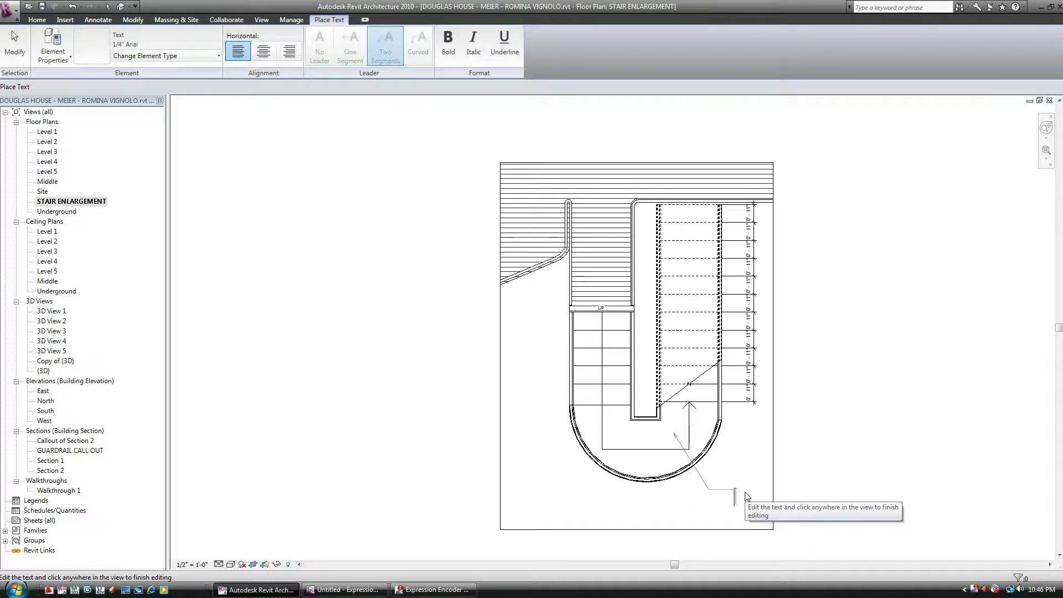
pyautogui.write('CONCE')
pyautogui.press('BackSpace')
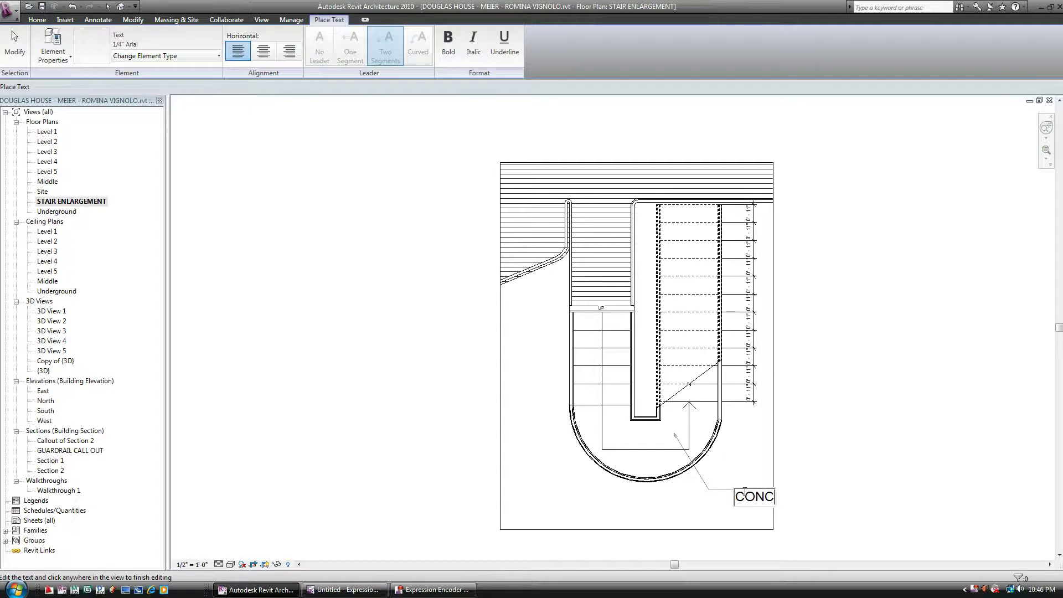
pyautogui.write('RETE STA')
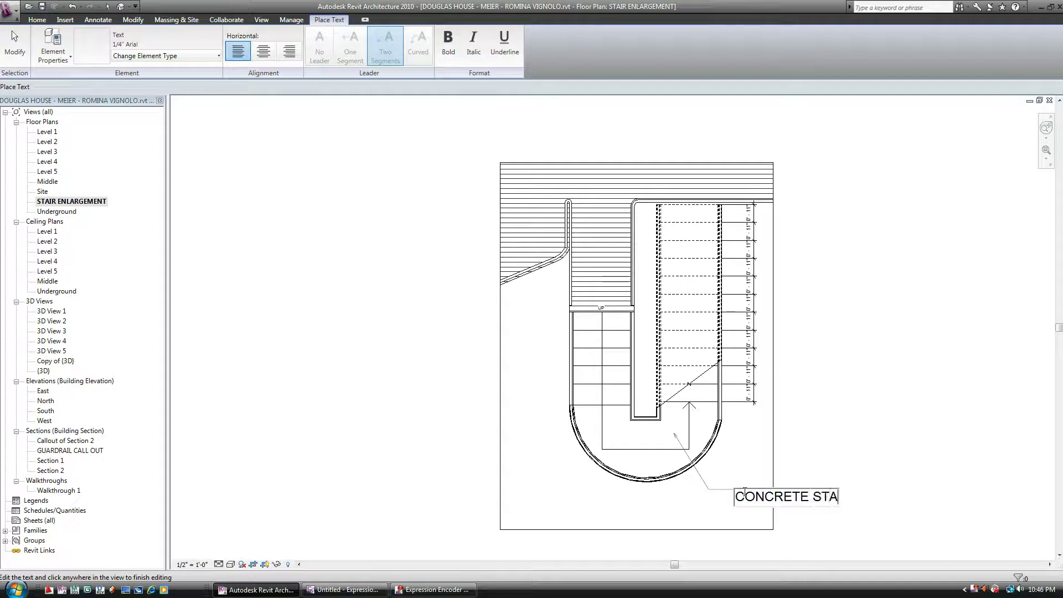
pyautogui.write('IRS')
pyautogui.press('Return')
pyautogui.click(850, 458)
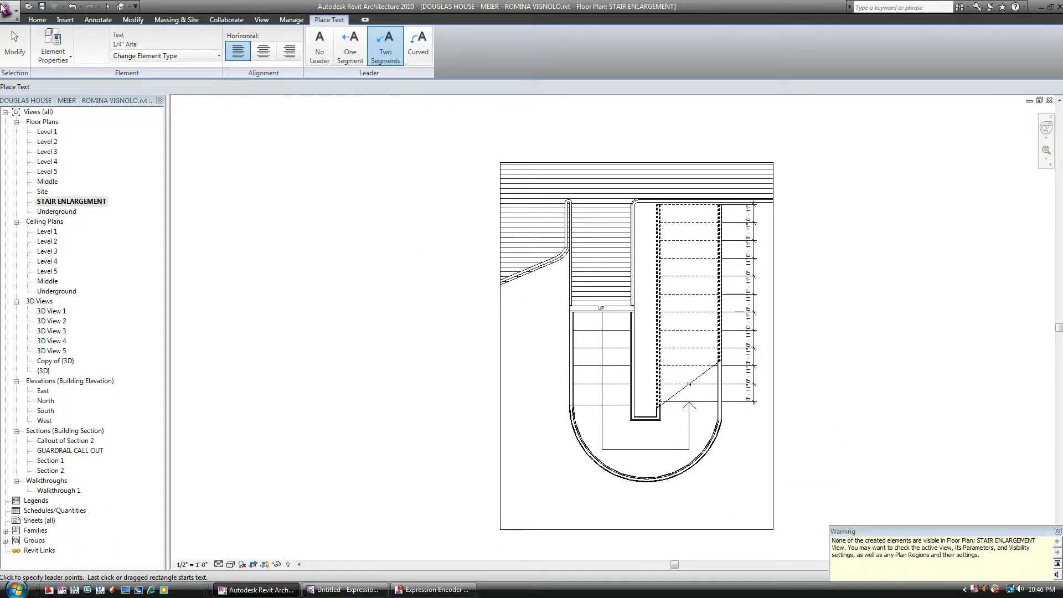
pyautogui.press('Escape')
pyautogui.press('Escape')
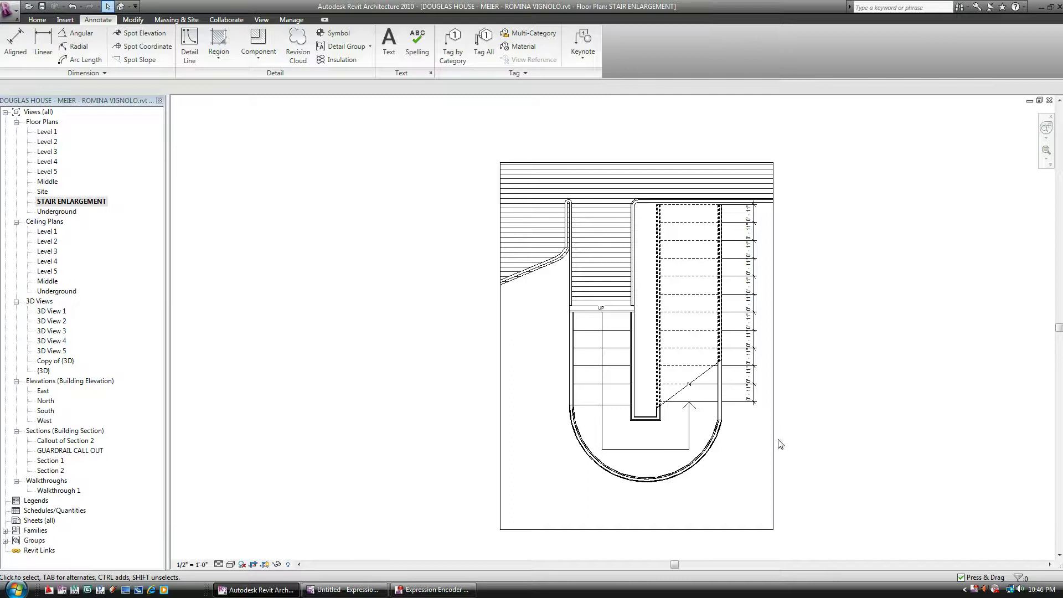
# Drag the crop region's right edge outward to include the CONCRETE STAIRS note, then reframe the plan
pyautogui.click(774, 409)
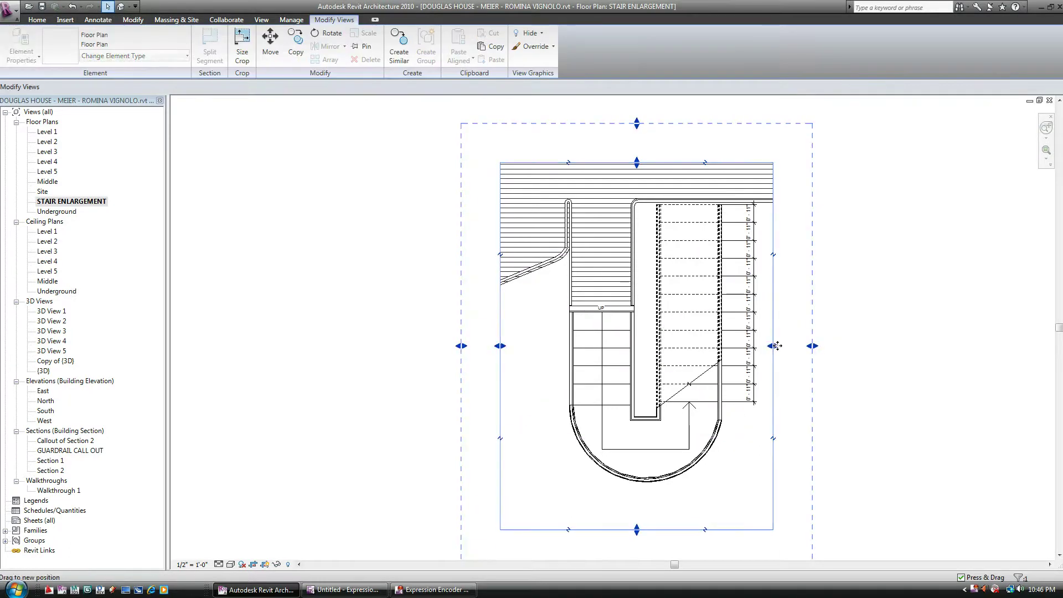
pyautogui.moveTo(778, 346); pyautogui.dragTo(944, 346)
pyautogui.click(822, 476)
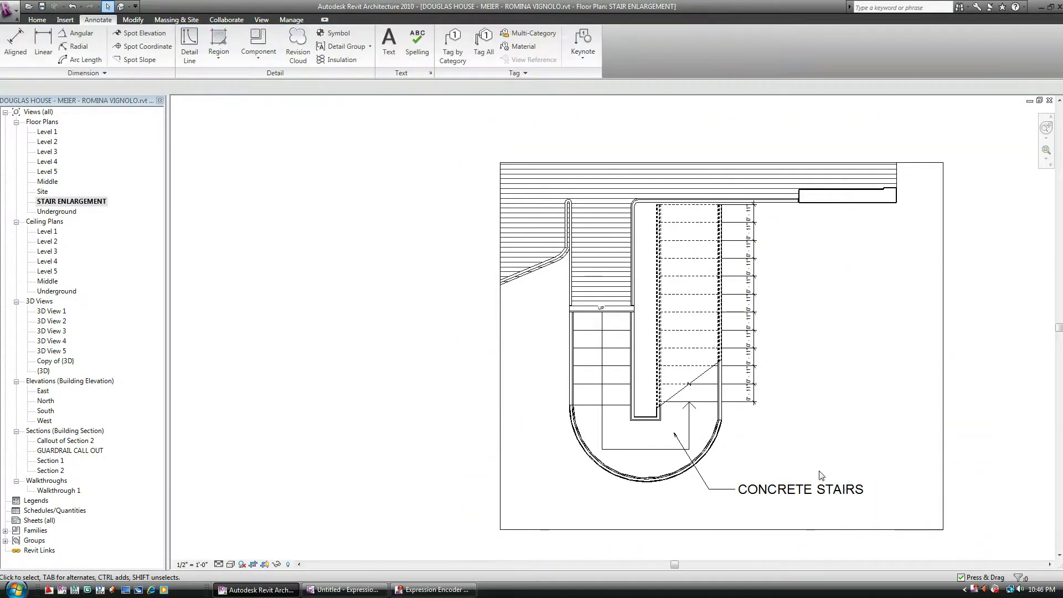
pyautogui.moveTo(820, 387); pyautogui.dragTo(803, 351, button='middle')
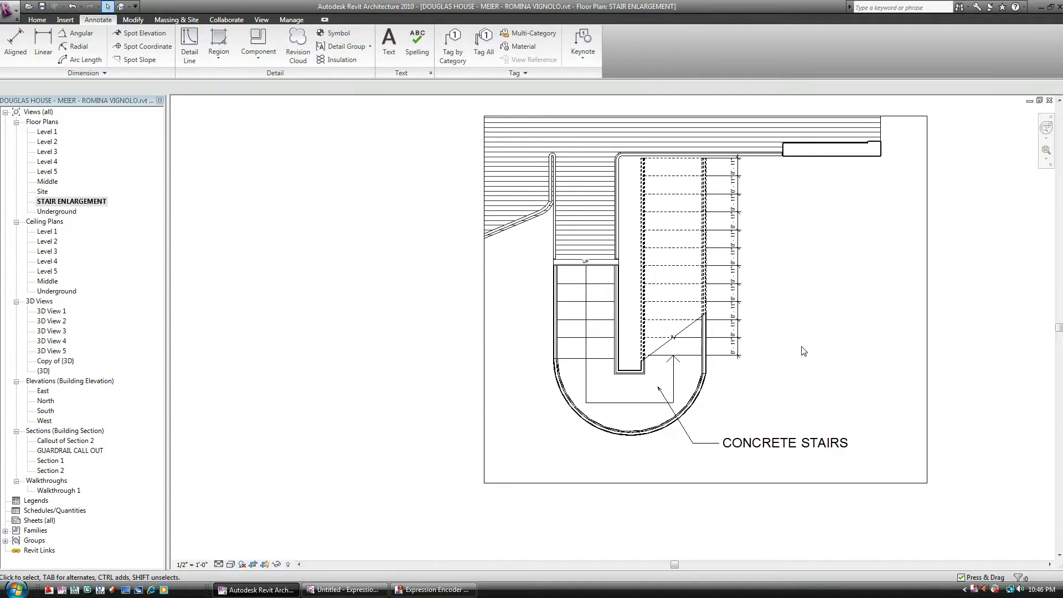
pyautogui.scroll(-1, 803, 351)
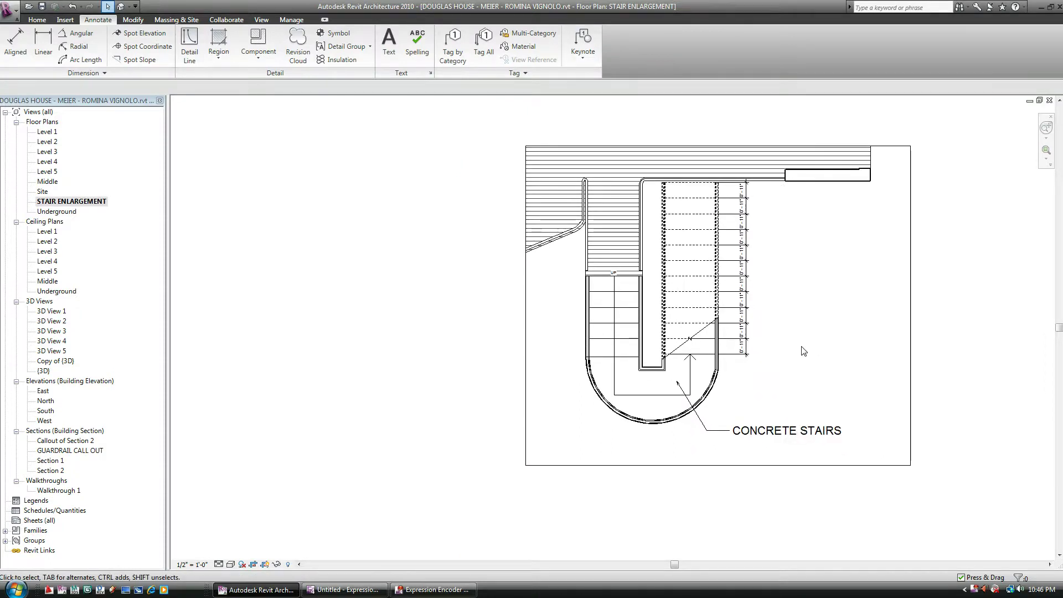